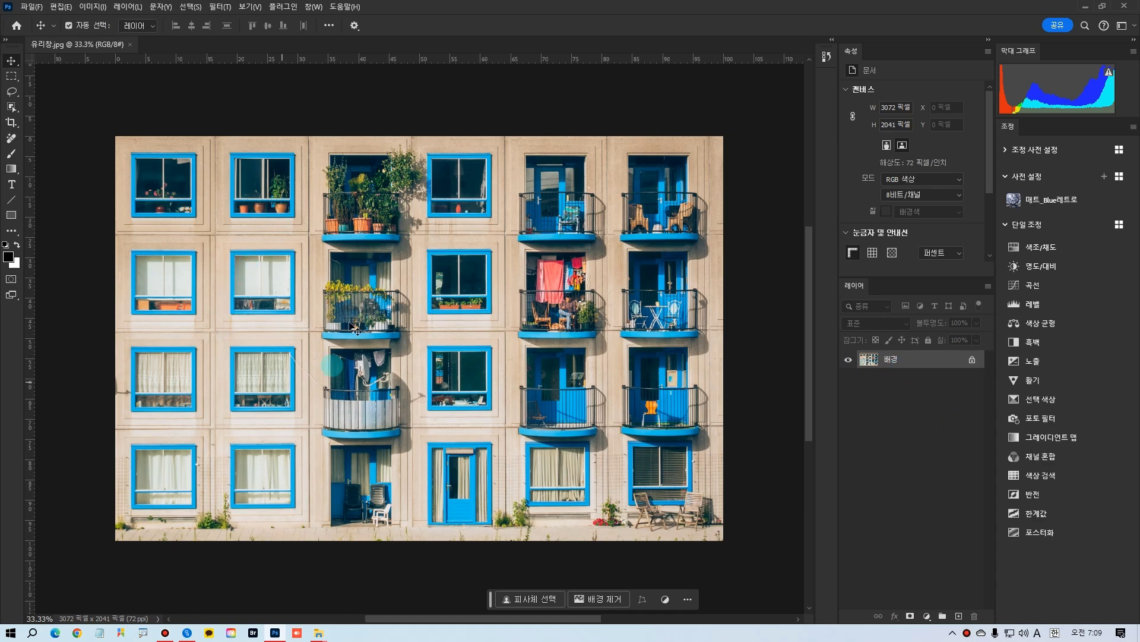
- Select the two middle windows in the second column with the Rectangular Marquee tool, following the wall panel's corners diagonally
{"action": "left_click", "coordinate": [294, 311], "text": "ctrl"}
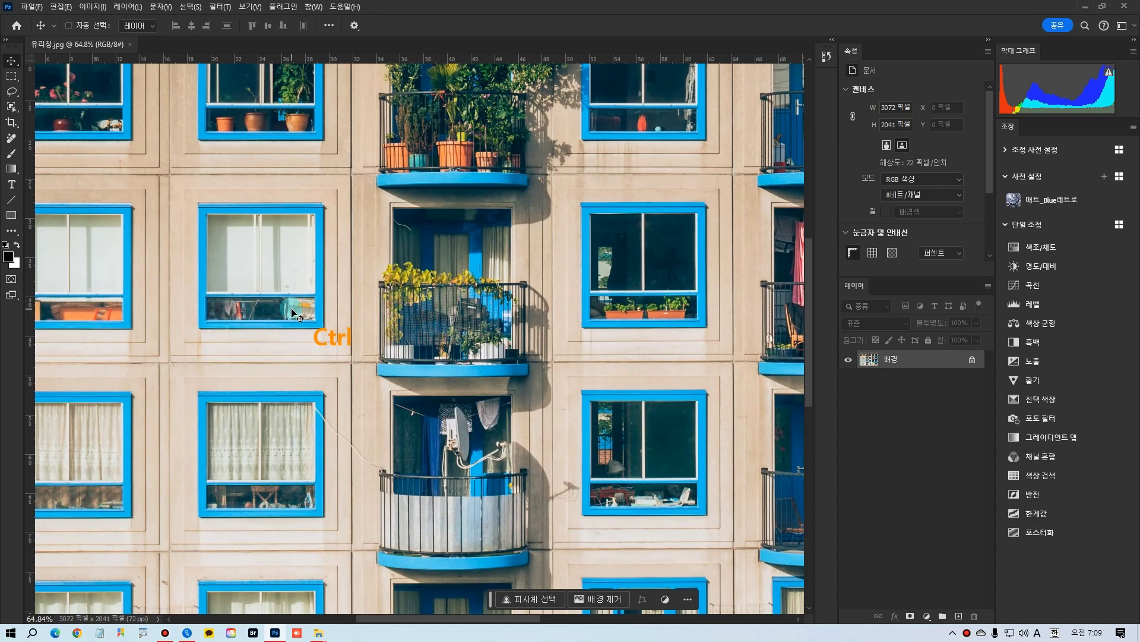
{"action": "left_click_drag", "start_coordinate": [275, 326], "coordinate": [326, 198]}
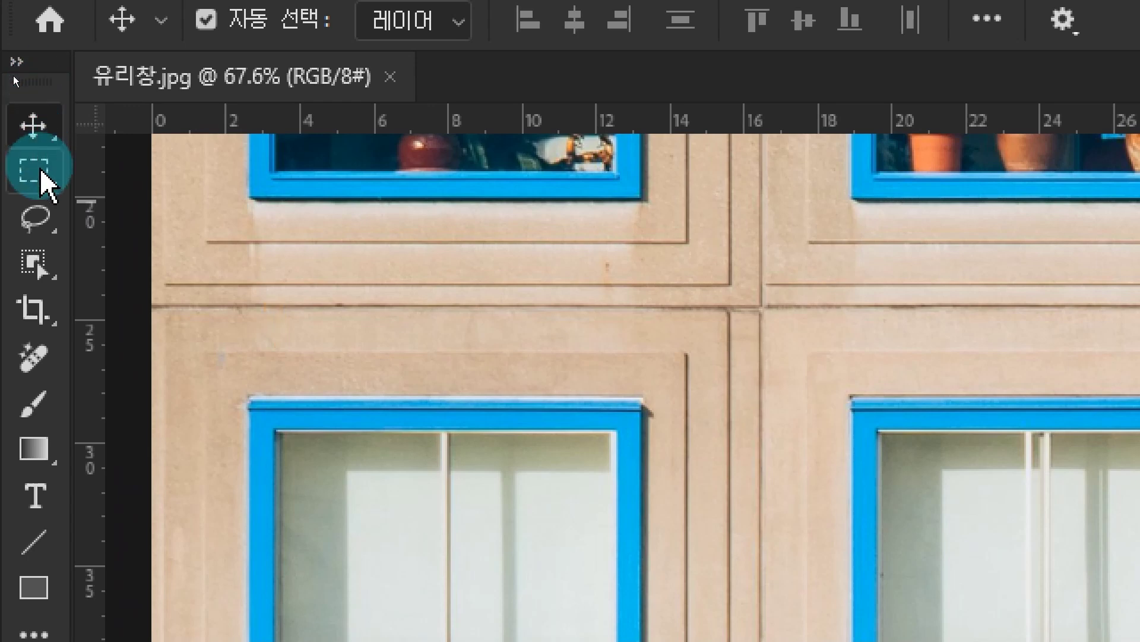
{"action": "left_click", "coordinate": [40, 172]}
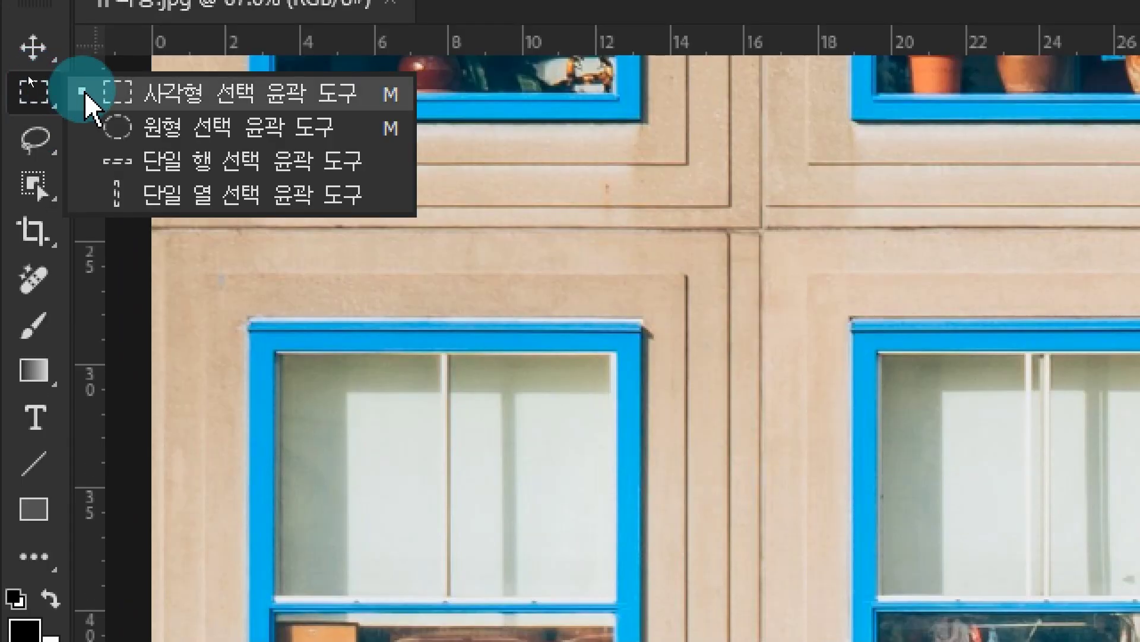
{"action": "left_click", "coordinate": [85, 94]}
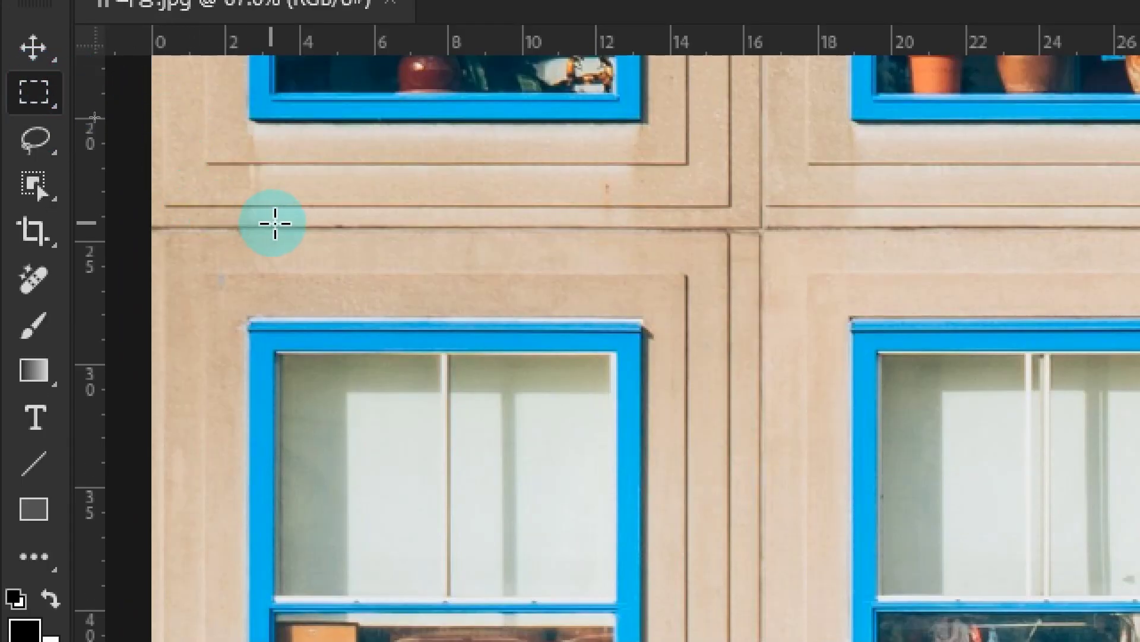
{"action": "key", "text": "ctrl"}
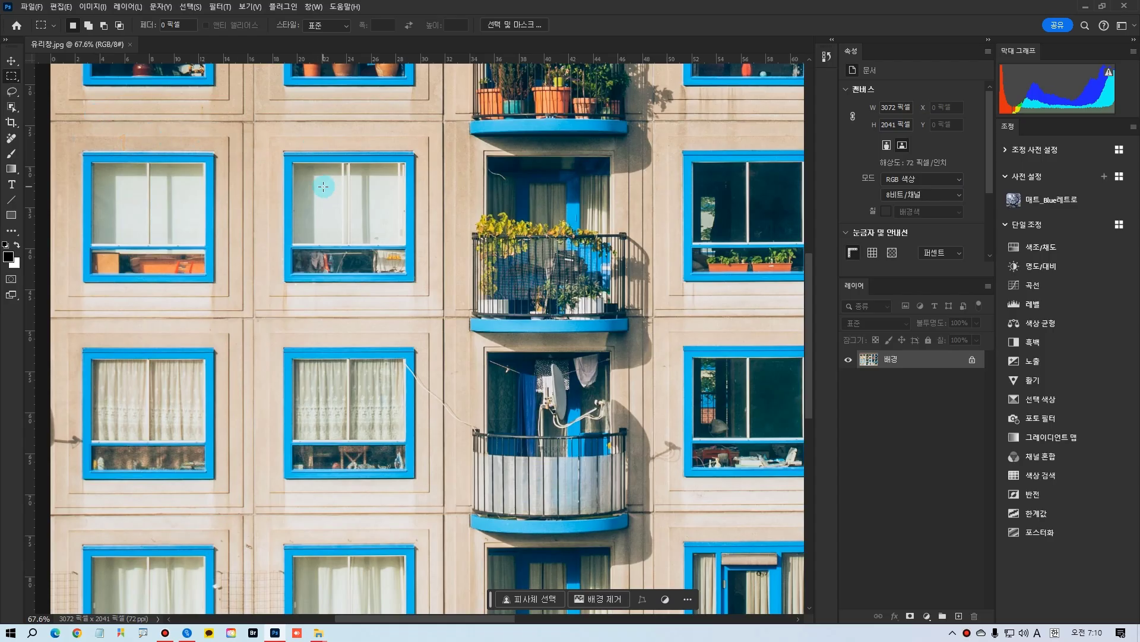
{"action": "key", "text": "space"}
{"action": "left_click_drag", "start_coordinate": [293, 151], "coordinate": [291, 165]}
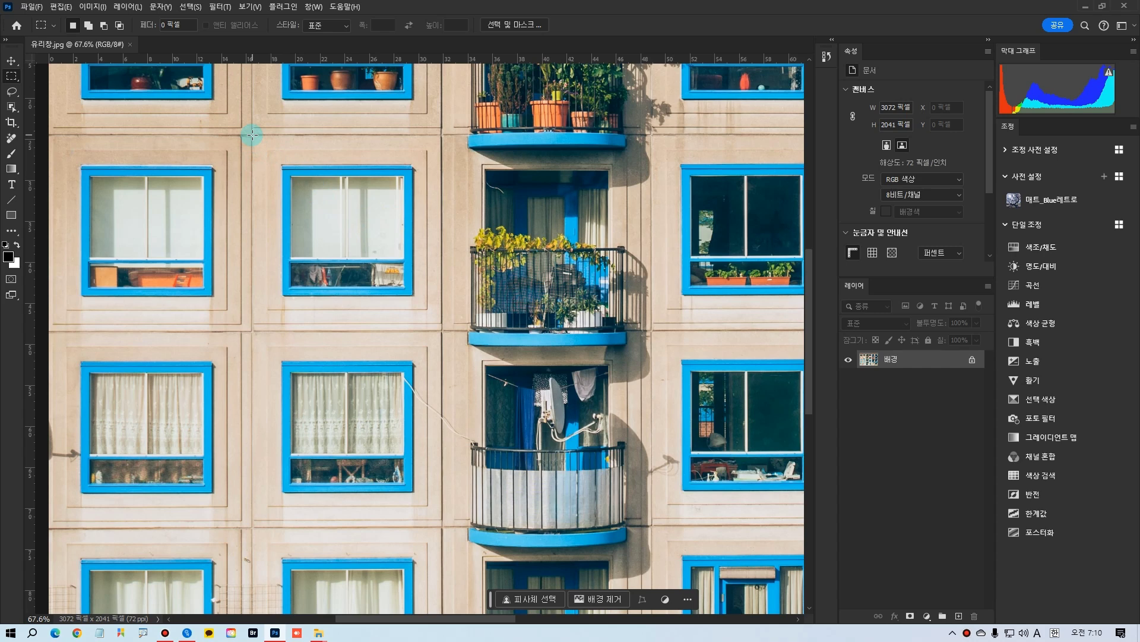
{"action": "mouse_move", "coordinate": [253, 135]}
{"action": "left_mouse_down"}
{"action": "mouse_move", "coordinate": [331, 278]}
{"action": "mouse_move", "coordinate": [400, 473]}
{"action": "mouse_move", "coordinate": [442, 524]}
{"action": "left_mouse_up"}
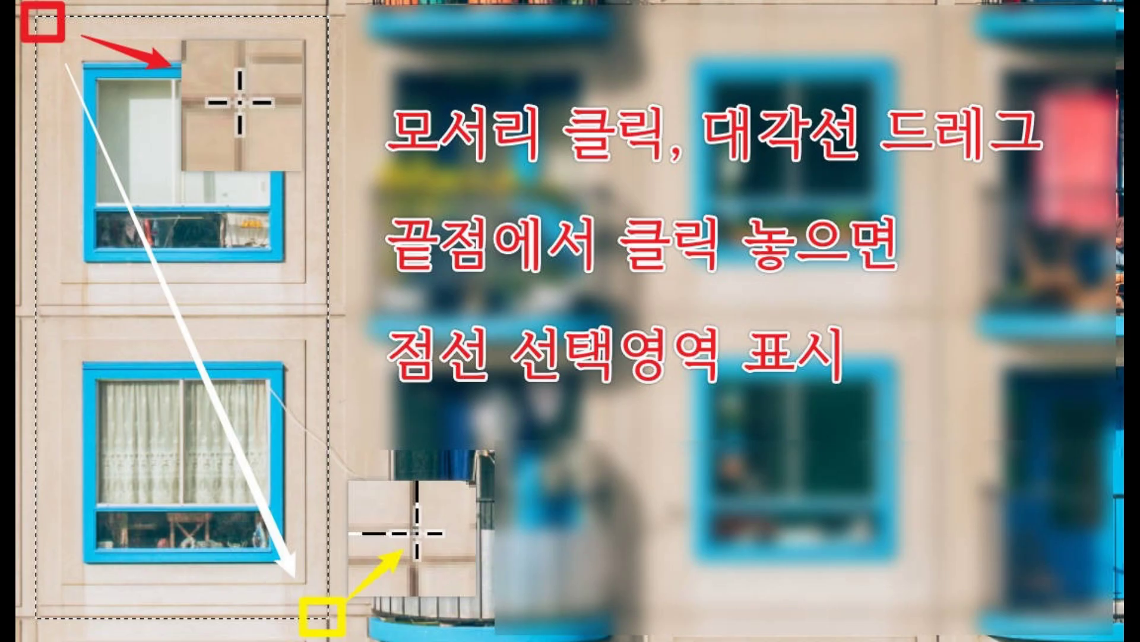
- Cut the selected window section from the background onto its own layer with Layer Via Cut (오린 레이어)
{"action": "right_click", "coordinate": [339, 194]}
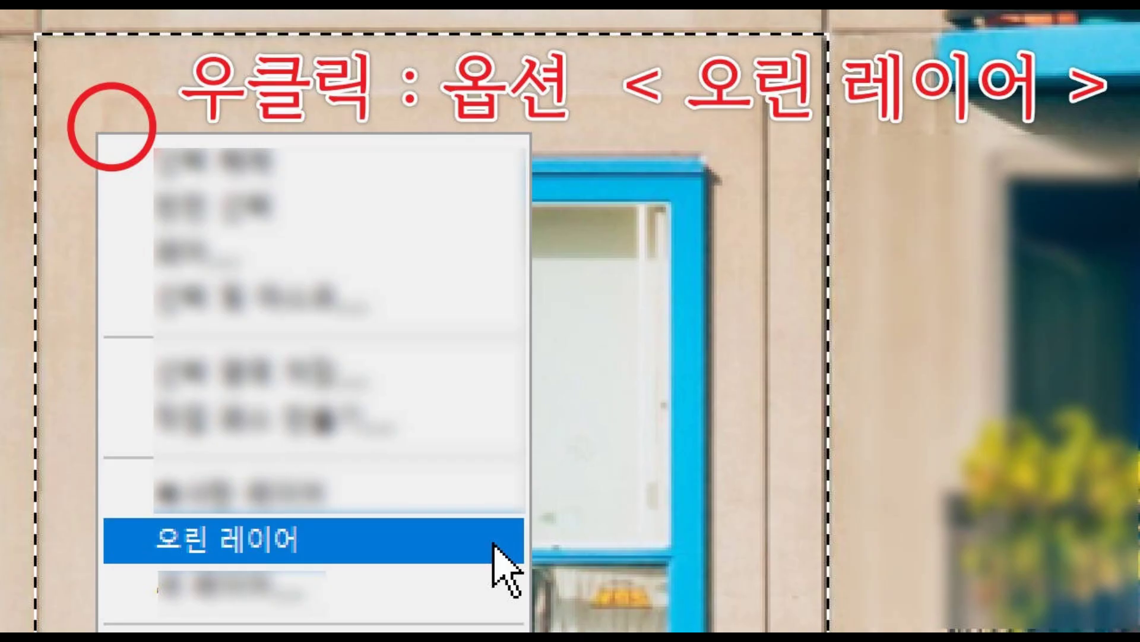
{"action": "left_click", "coordinate": [216, 538]}
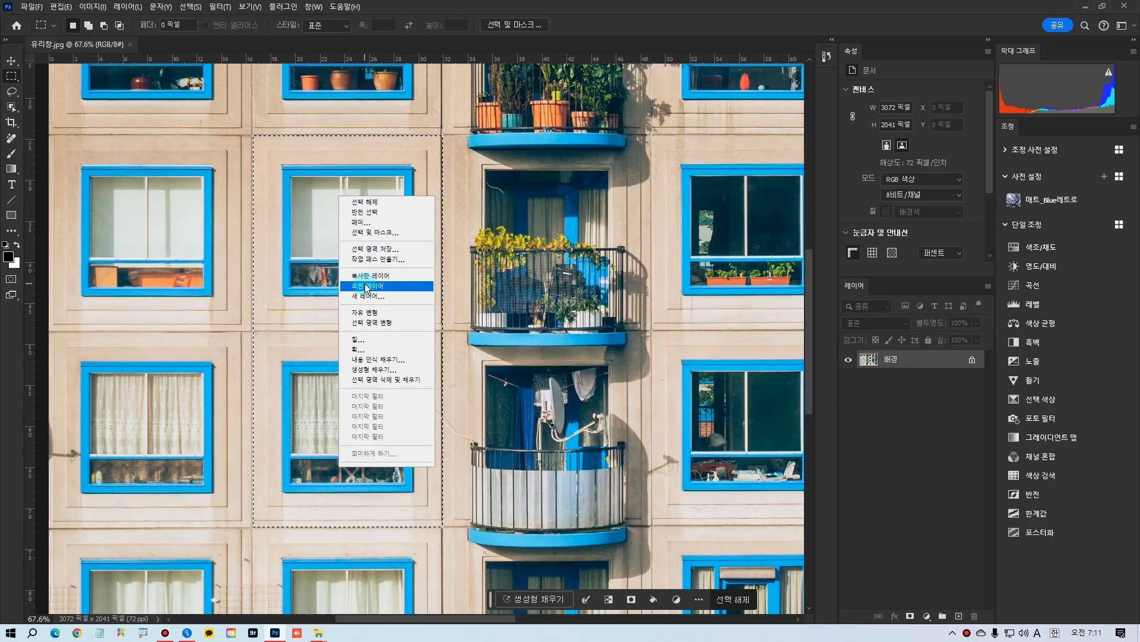
{"action": "left_click", "coordinate": [365, 285]}
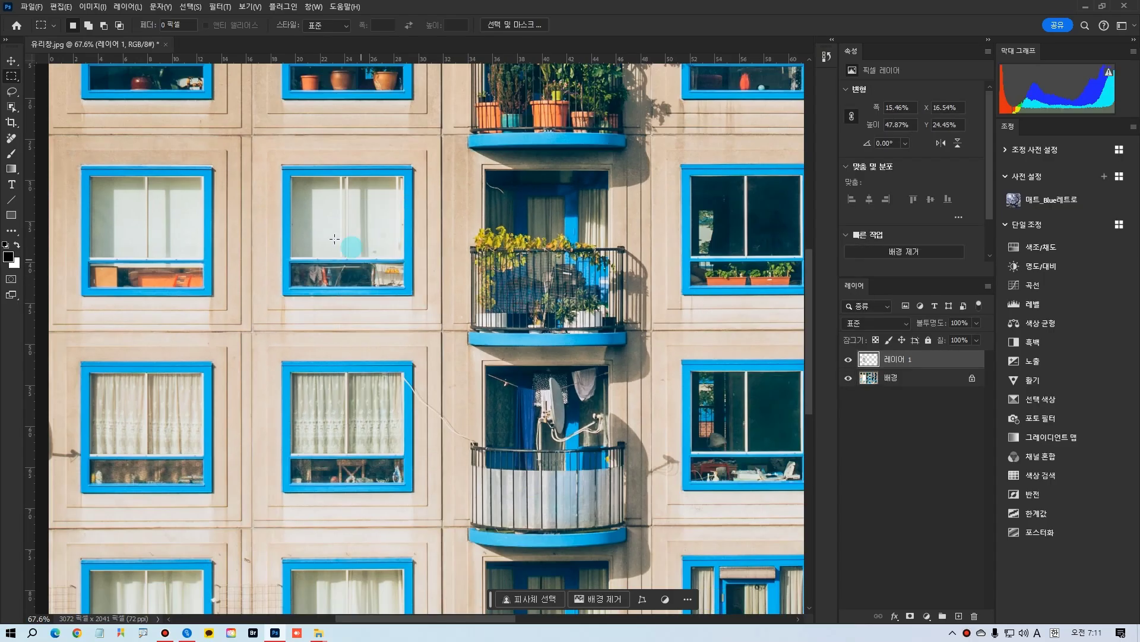
{"action": "key", "text": "ctrl"}
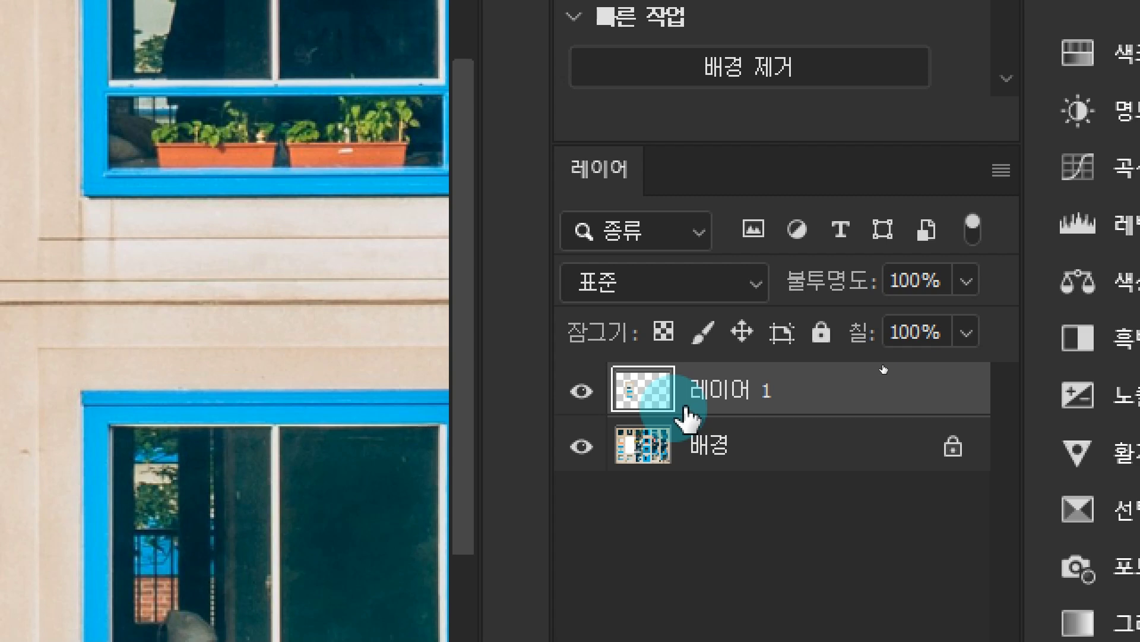
- Rename the cut window layer as 주제
{"action": "double_click", "coordinate": [716, 392]}
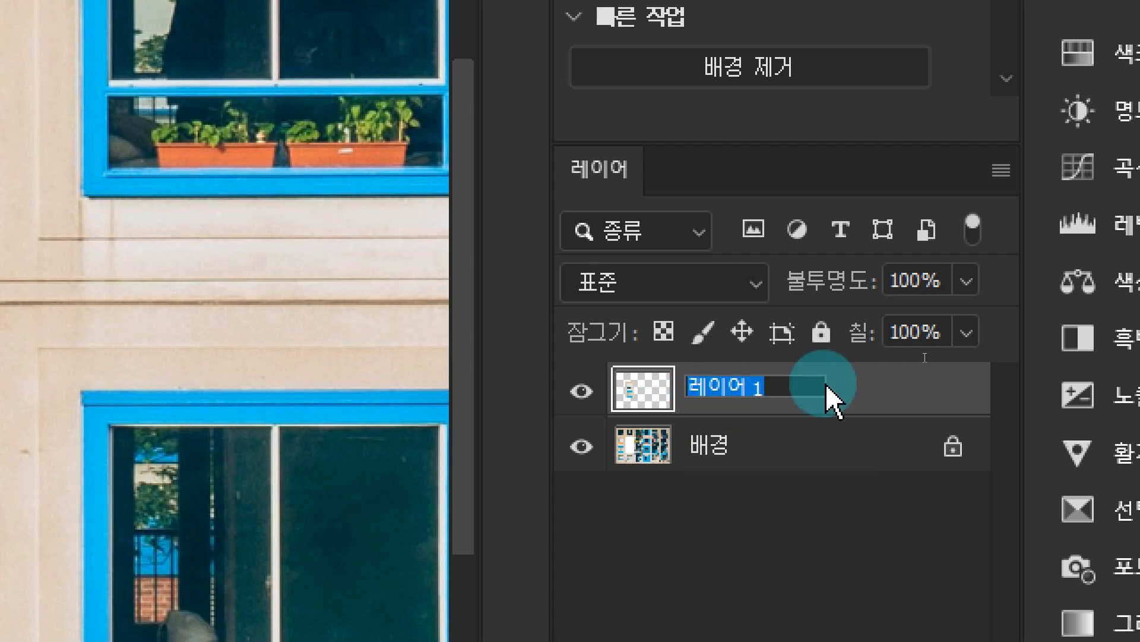
{"action": "left_click", "coordinate": [725, 453]}
{"action": "double_click", "coordinate": [726, 395]}
{"action": "type", "text": "주제"}
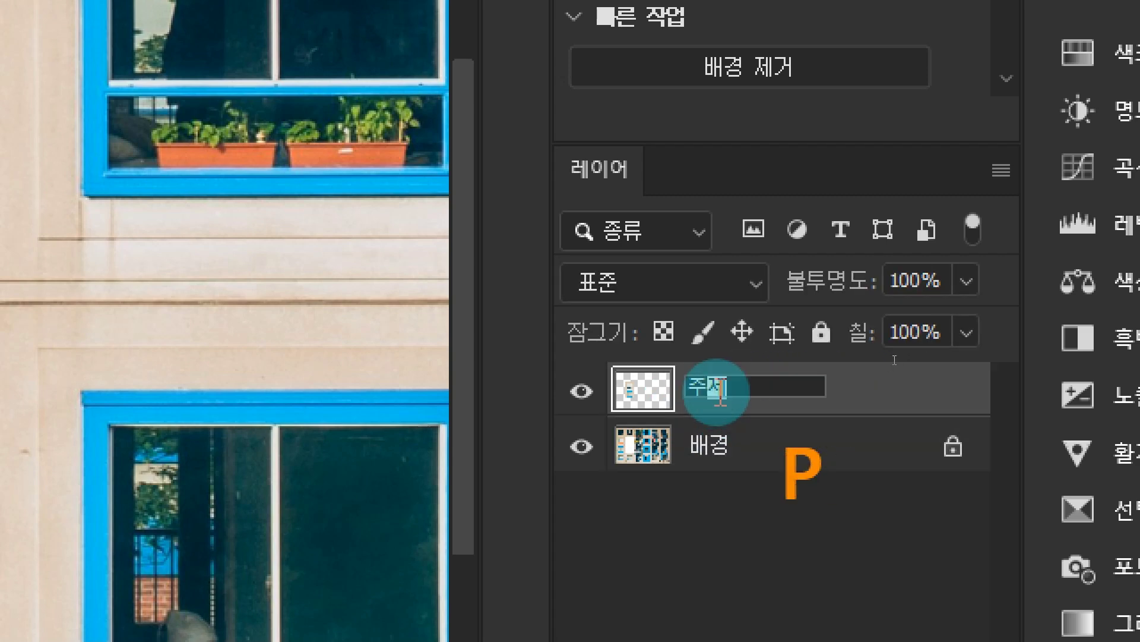
{"action": "key", "text": "Return"}
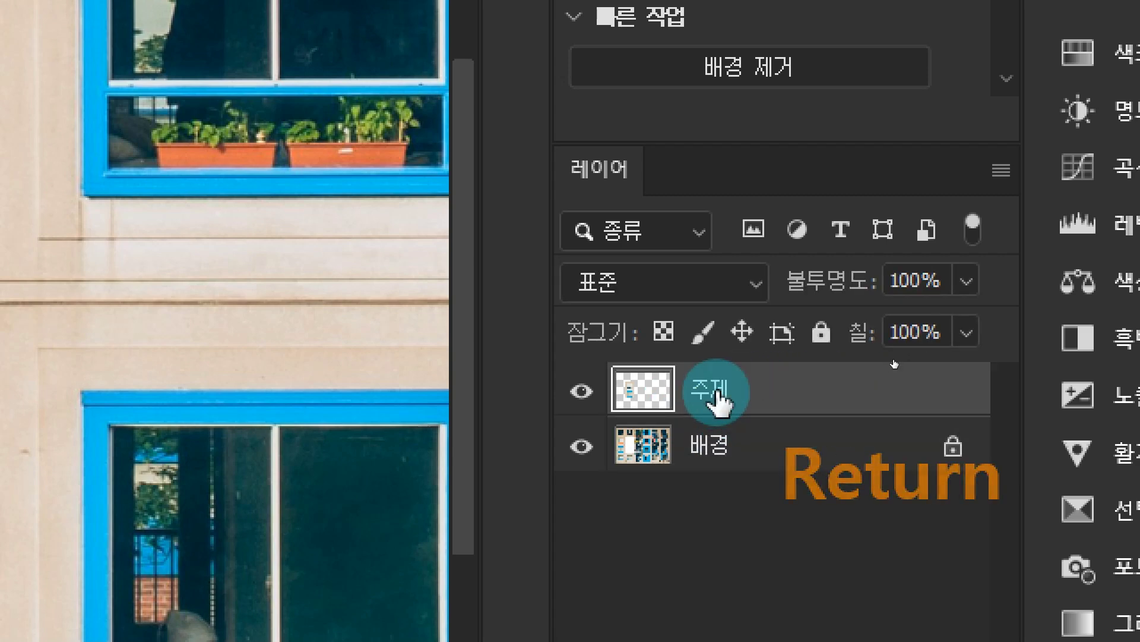
{"action": "double_click", "coordinate": [748, 393]}
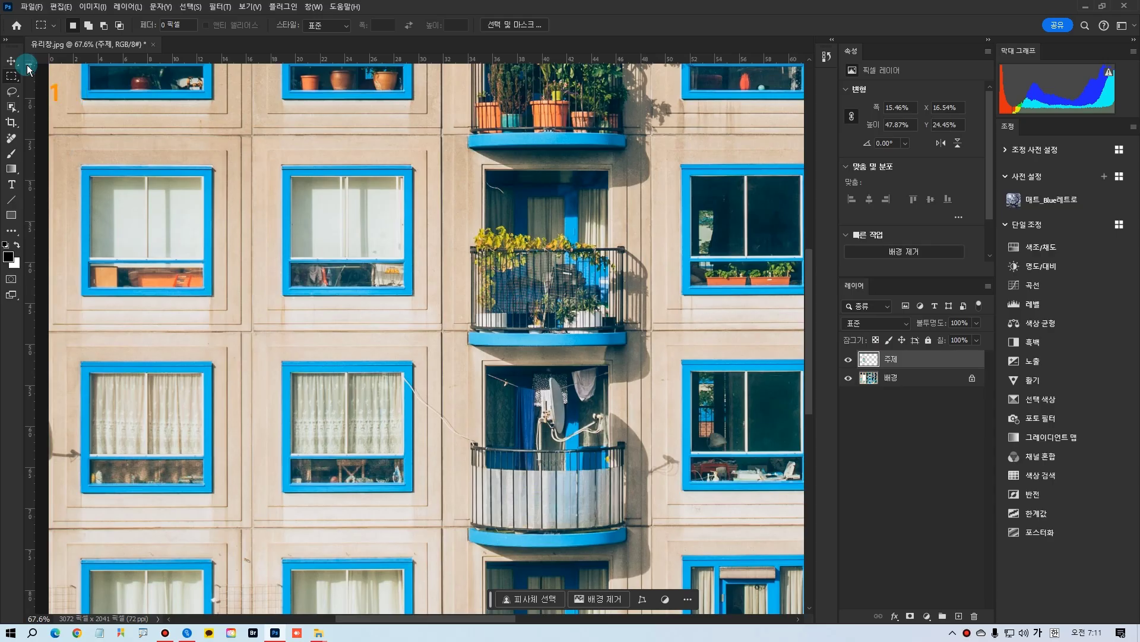
- Shift the 주제 layer leftward off its original place with the Move tool so it overlaps the first window column
{"action": "left_click_drag", "start_coordinate": [33, 86], "coordinate": [121, 83]}
{"action": "key", "text": "ctrl"}
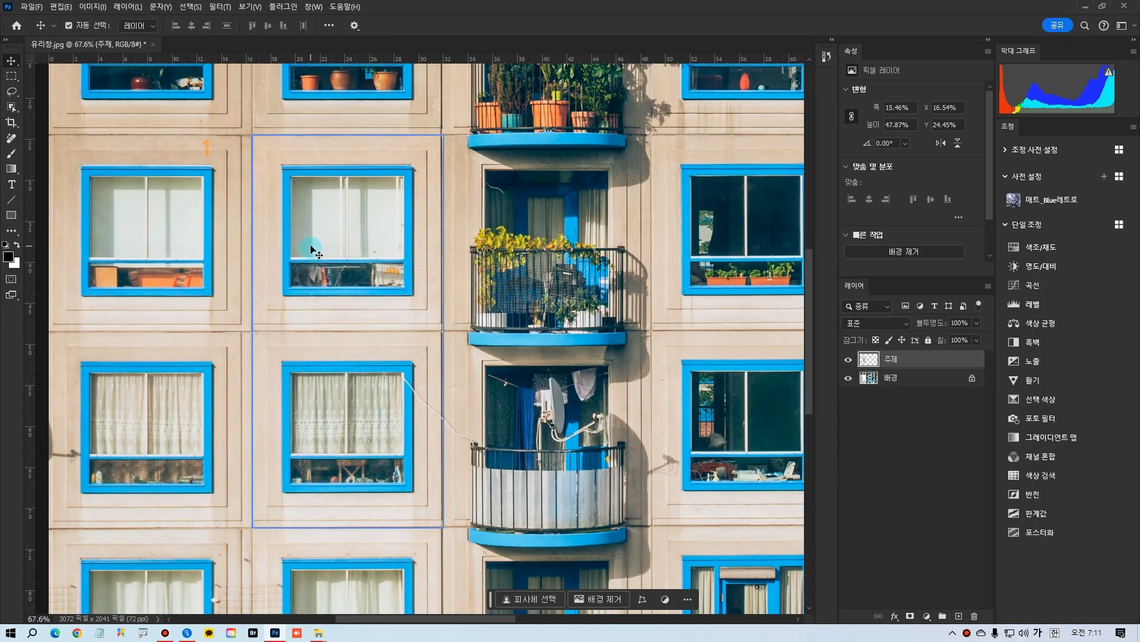
{"action": "left_click_drag", "start_coordinate": [337, 270], "coordinate": [247, 309]}
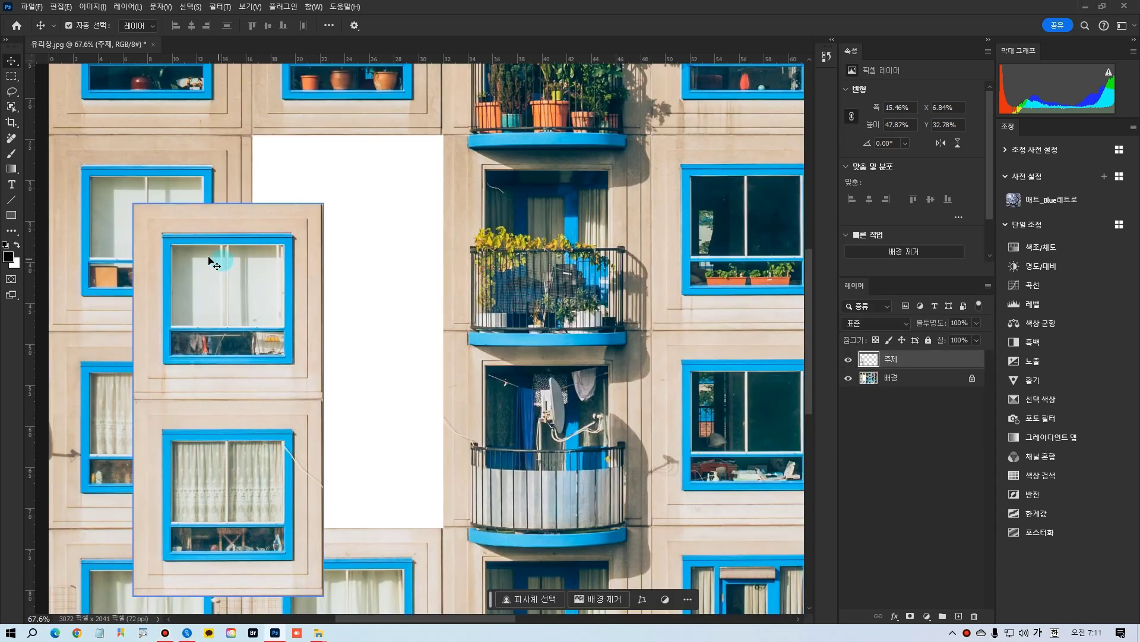
{"action": "left_click_drag", "start_coordinate": [215, 260], "coordinate": [475, 269]}
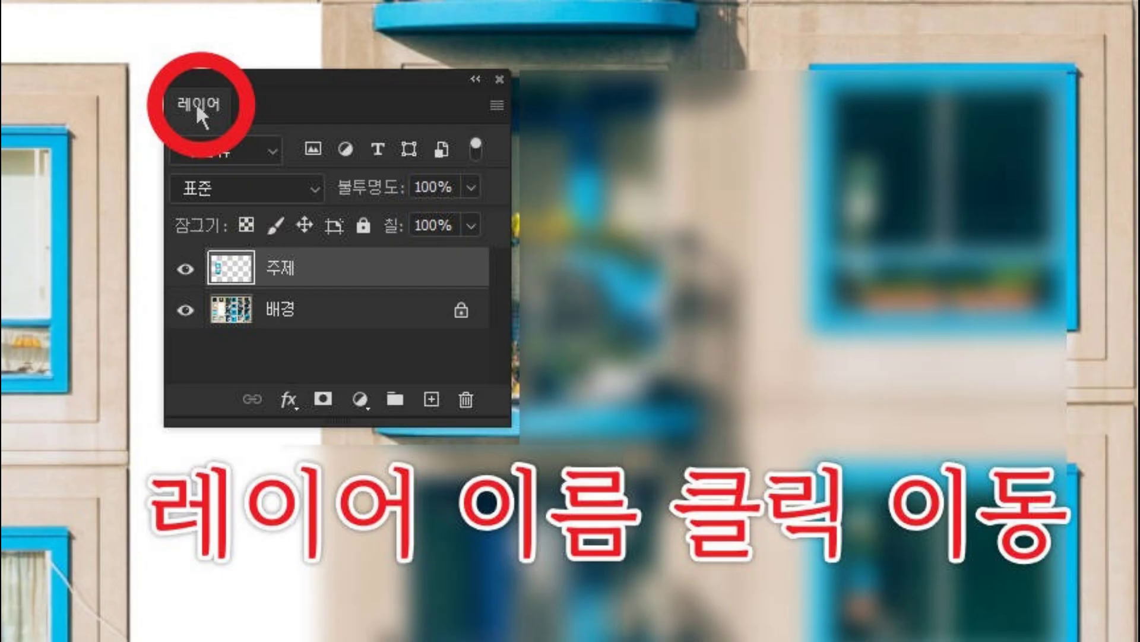
- Set the layer thumbnails to the large size (큰 축소판) and enlarge the layer list to fit both layers
{"action": "mouse_move", "coordinate": [433, 244]}
{"action": "left_mouse_down"}
{"action": "mouse_move", "coordinate": [466, 244]}
{"action": "mouse_move", "coordinate": [439, 265]}
{"action": "mouse_move", "coordinate": [443, 250]}
{"action": "left_mouse_up"}
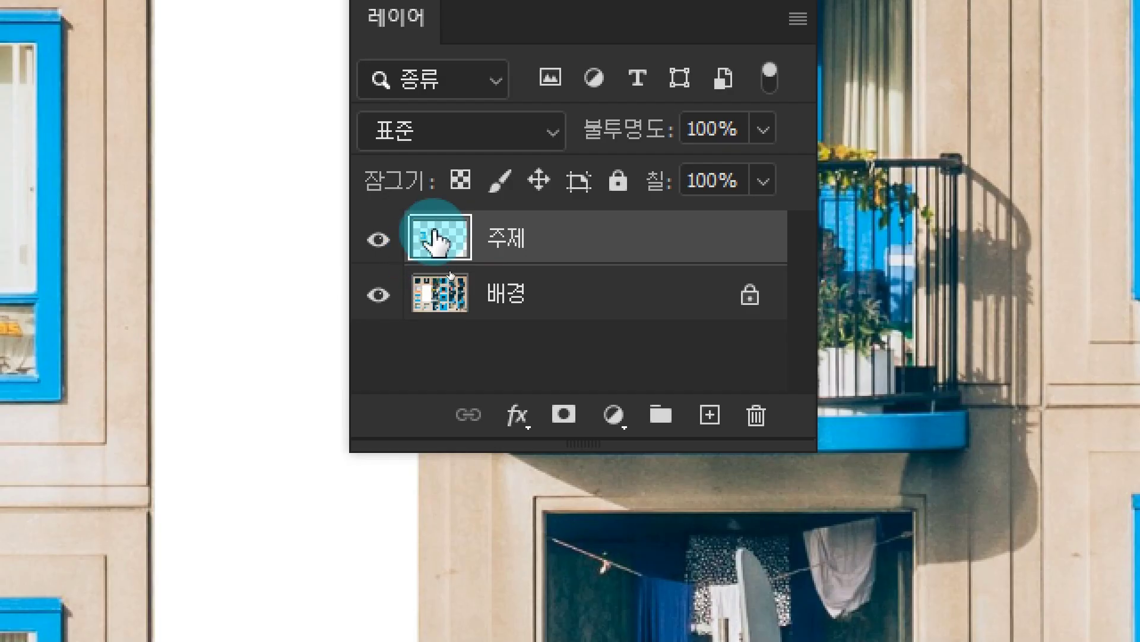
{"action": "right_click", "coordinate": [440, 244]}
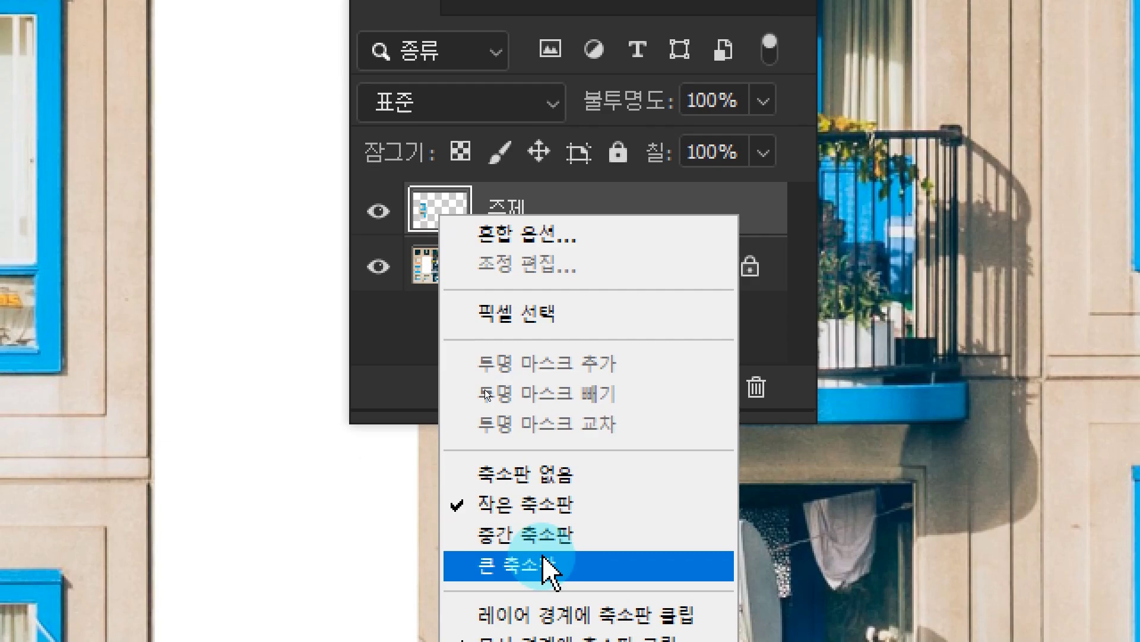
{"action": "left_click", "coordinate": [544, 565]}
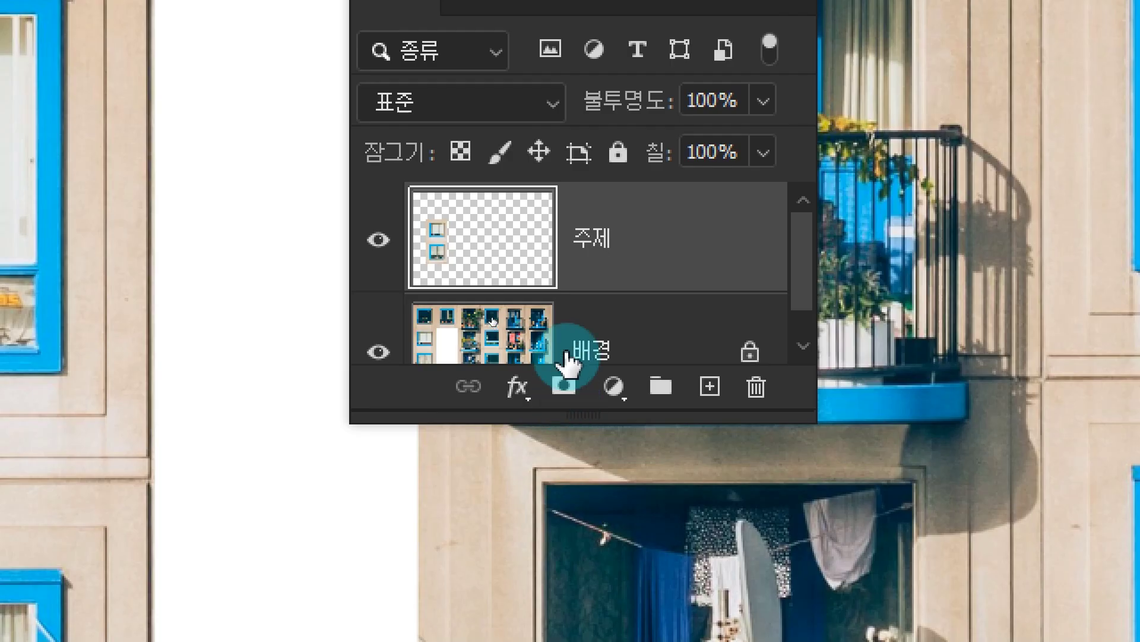
{"action": "key", "text": "ctrl"}
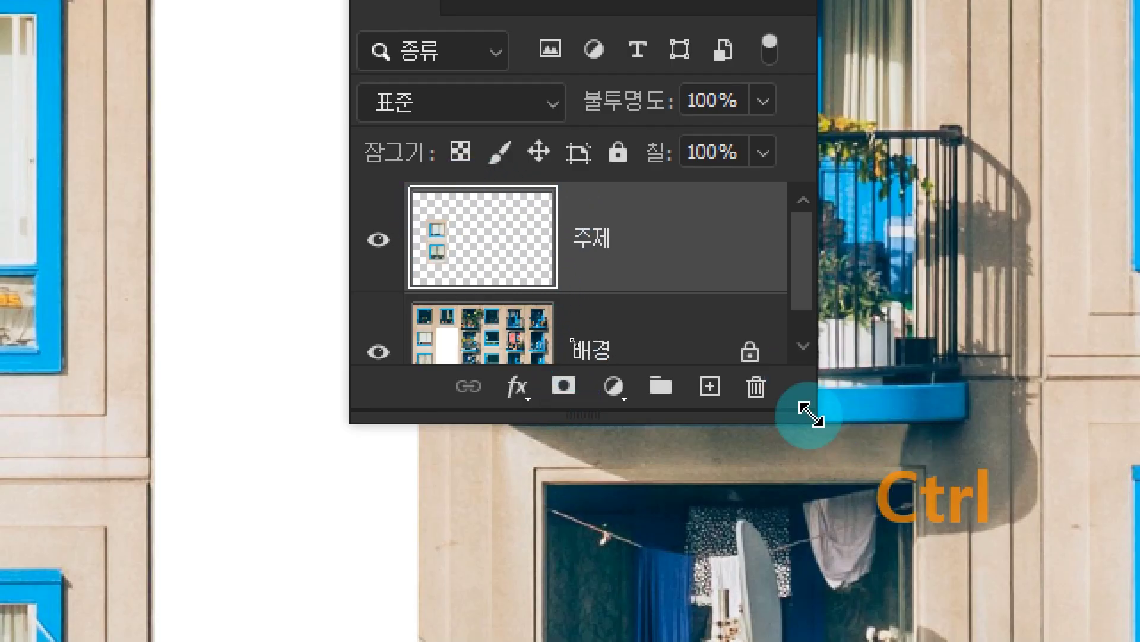
{"action": "left_click_drag", "start_coordinate": [831, 466], "coordinate": [848, 624]}
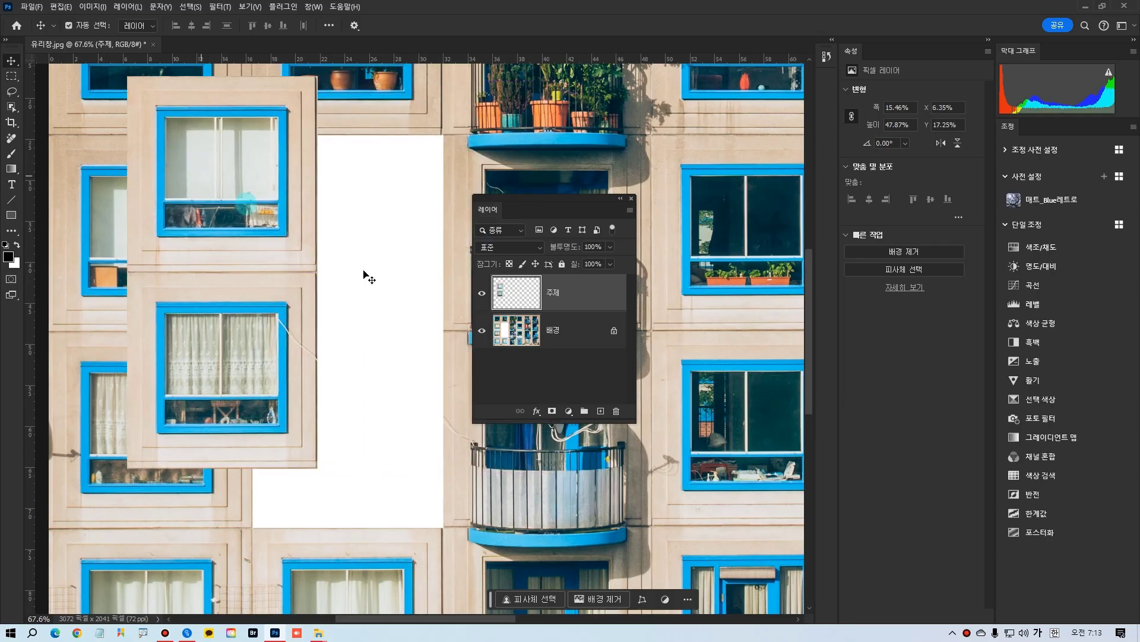
- Reposition the 주제 layer slightly down and right, still overlapping the first window column and the white gap
{"action": "left_click", "coordinate": [513, 292]}
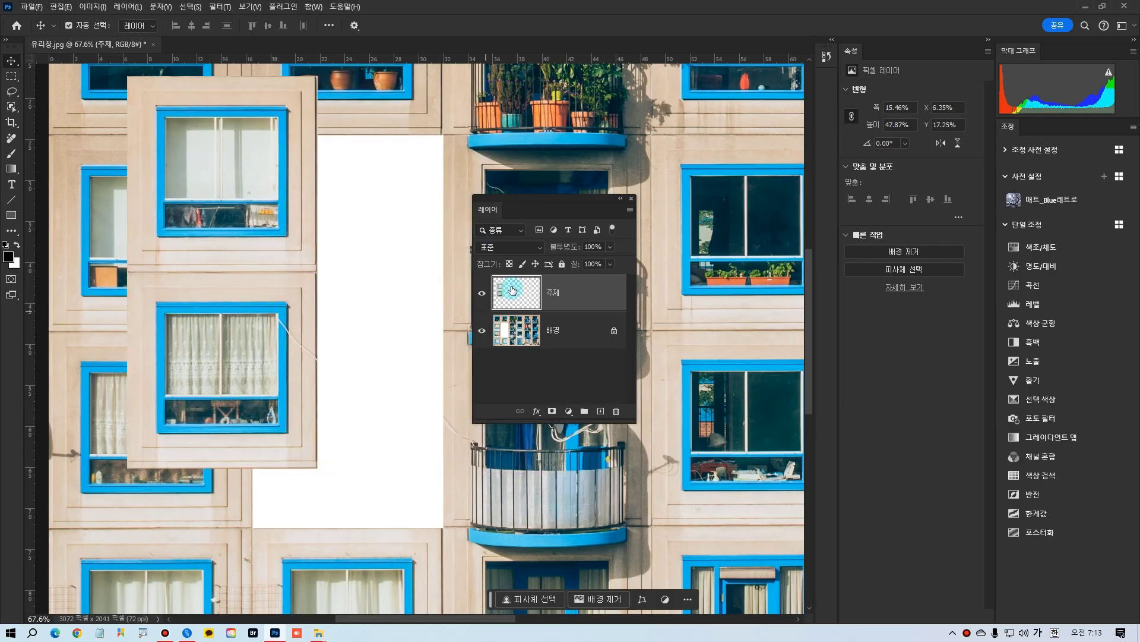
{"action": "left_click_drag", "start_coordinate": [280, 262], "coordinate": [374, 209]}
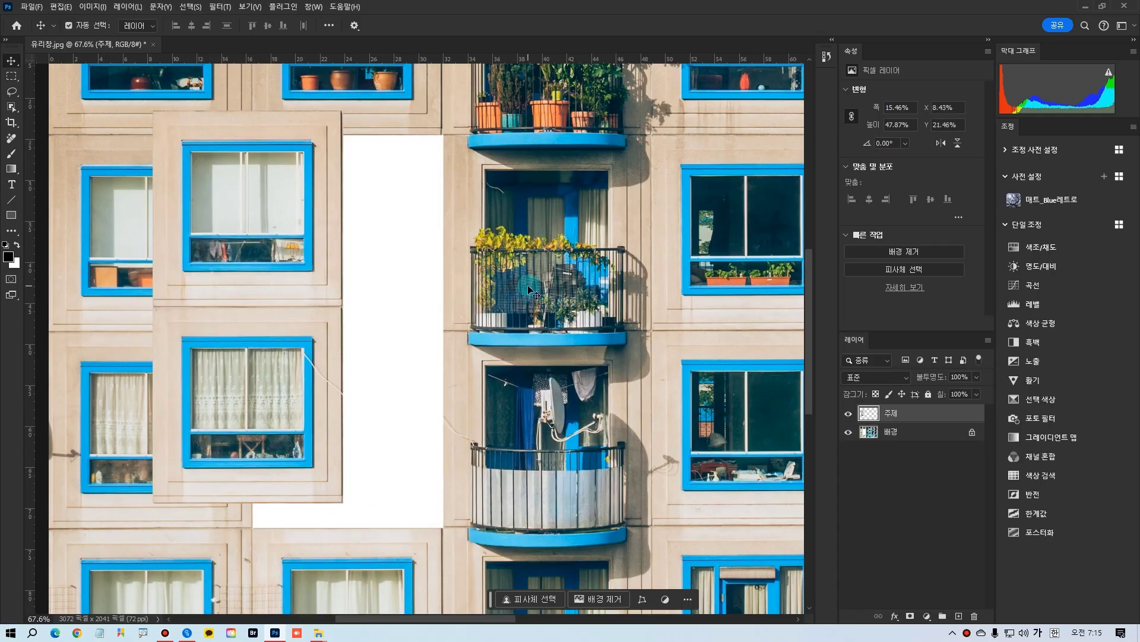
- Select the two middle windows in the fourth column with the Rectangular Marquee tool
{"action": "key", "text": "ctrl+space"}
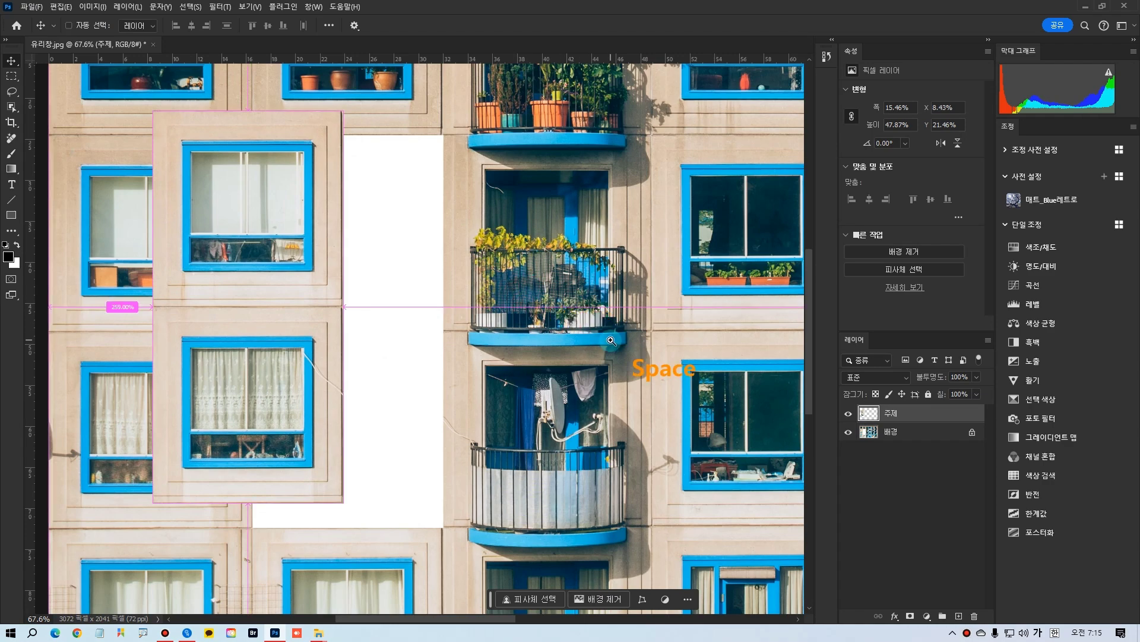
{"action": "scroll", "coordinate": [610, 340], "scroll_direction": "down", "scroll_amount": 3}
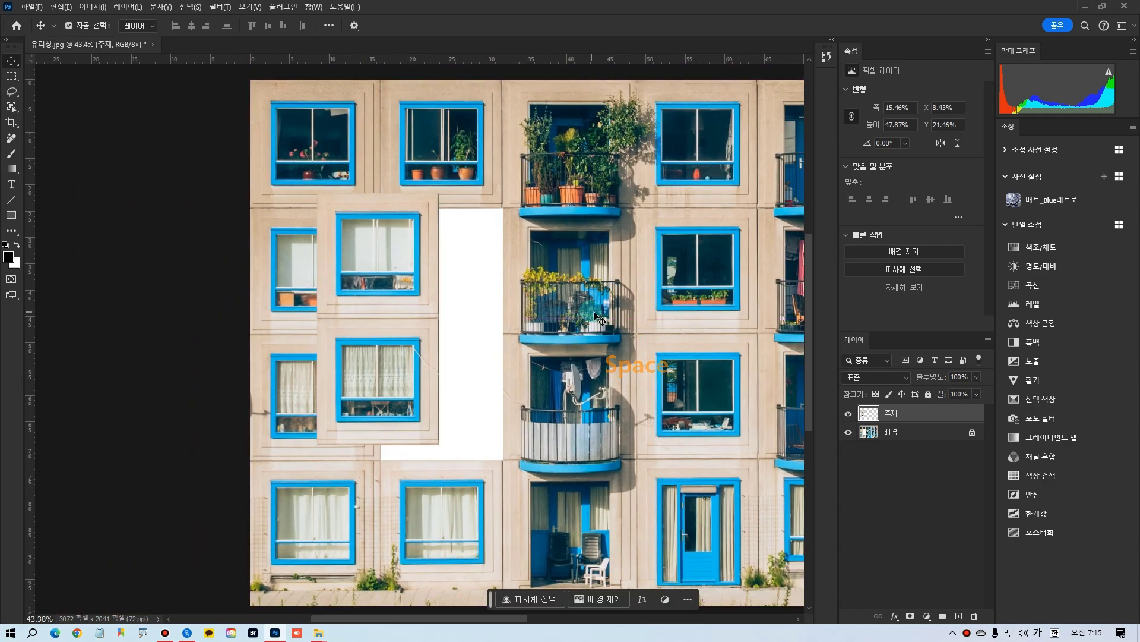
{"action": "left_click_drag", "start_coordinate": [658, 340], "coordinate": [491, 339]}
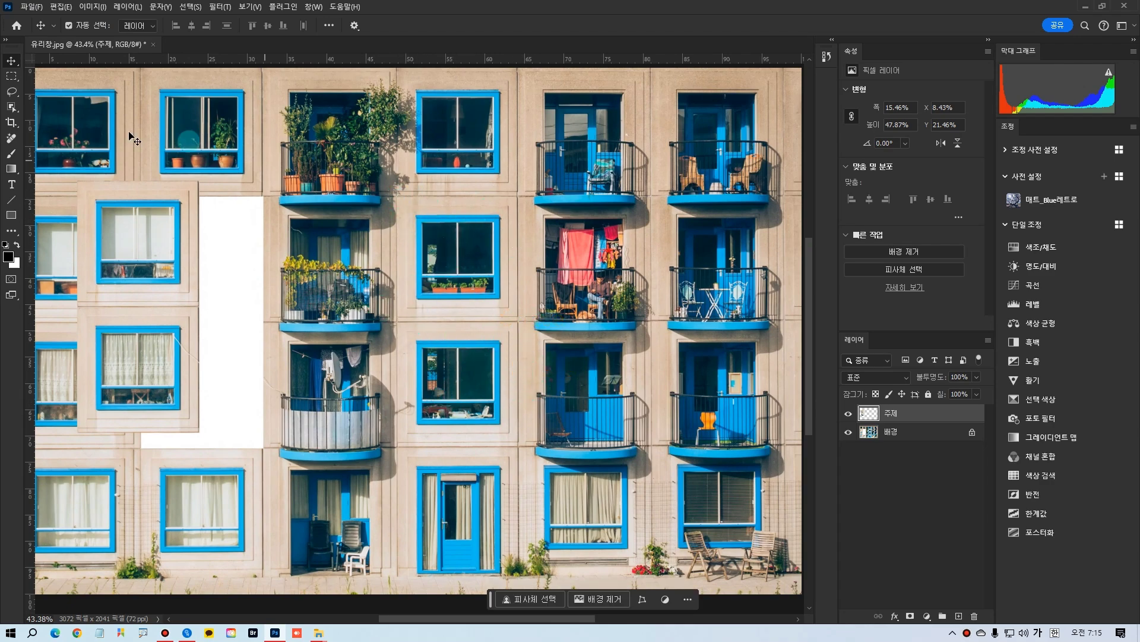
{"action": "left_click_drag", "start_coordinate": [11, 77], "coordinate": [59, 78]}
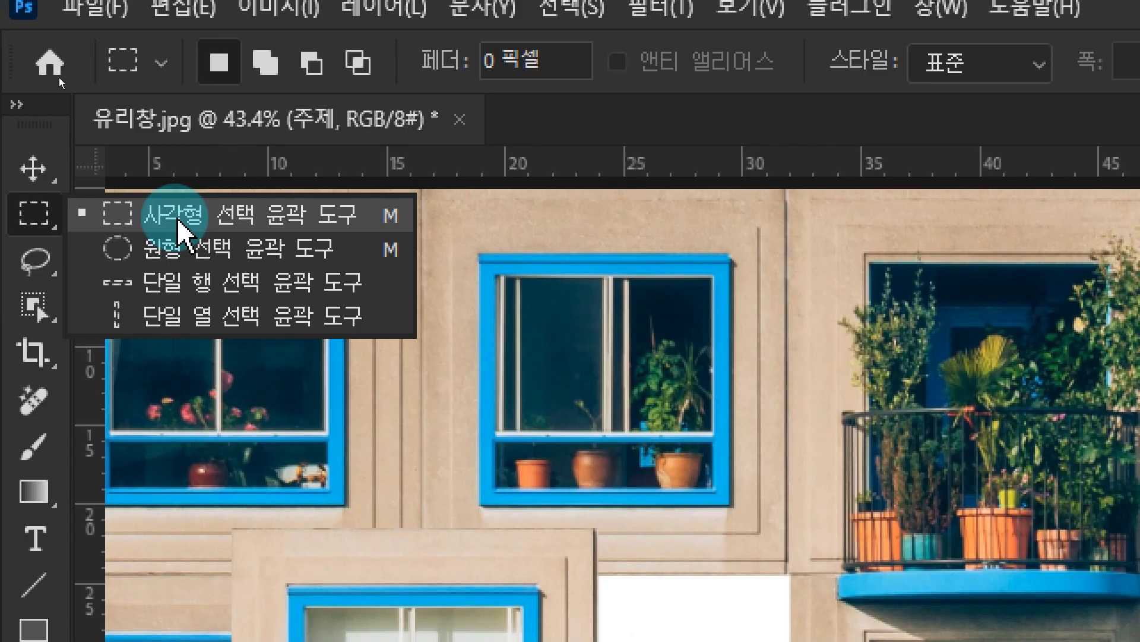
{"action": "key", "text": "ctrl"}
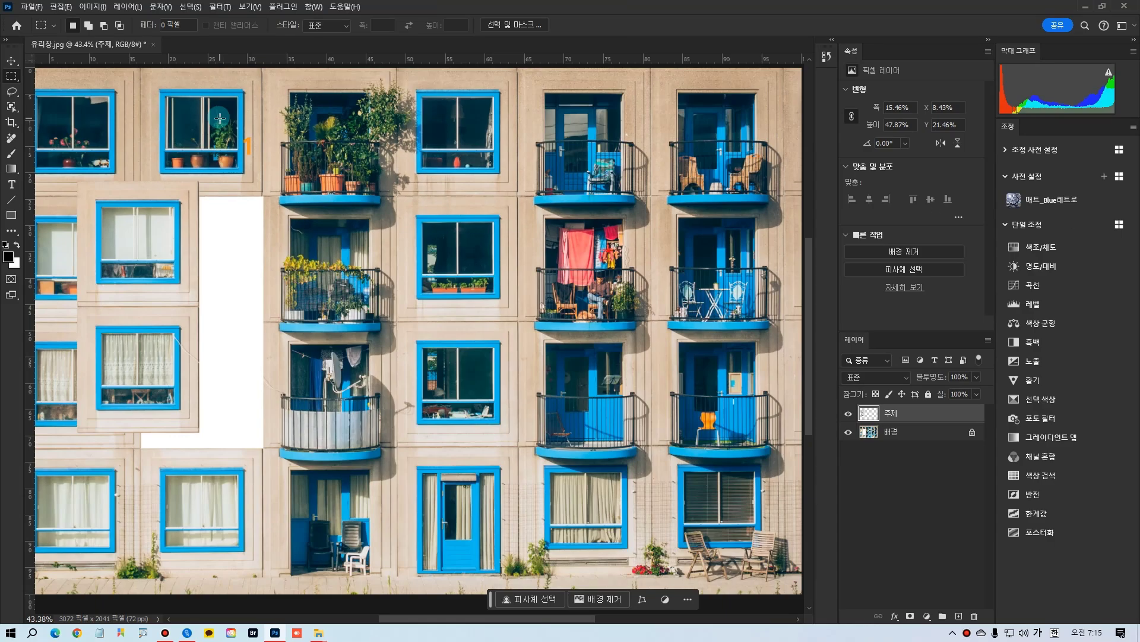
{"action": "left_click_drag", "start_coordinate": [397, 197], "coordinate": [510, 428]}
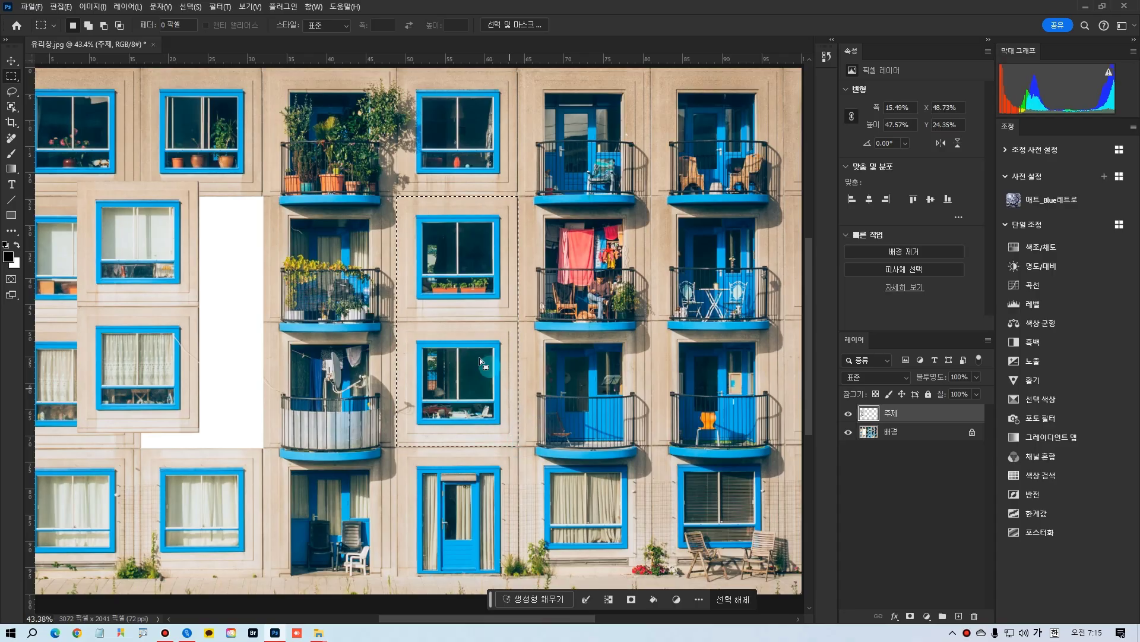
- Try to cut the fourth-column selection onto a new layer with Layer Via Cut while the 주제 layer is active
{"action": "right_click", "coordinate": [452, 250]}
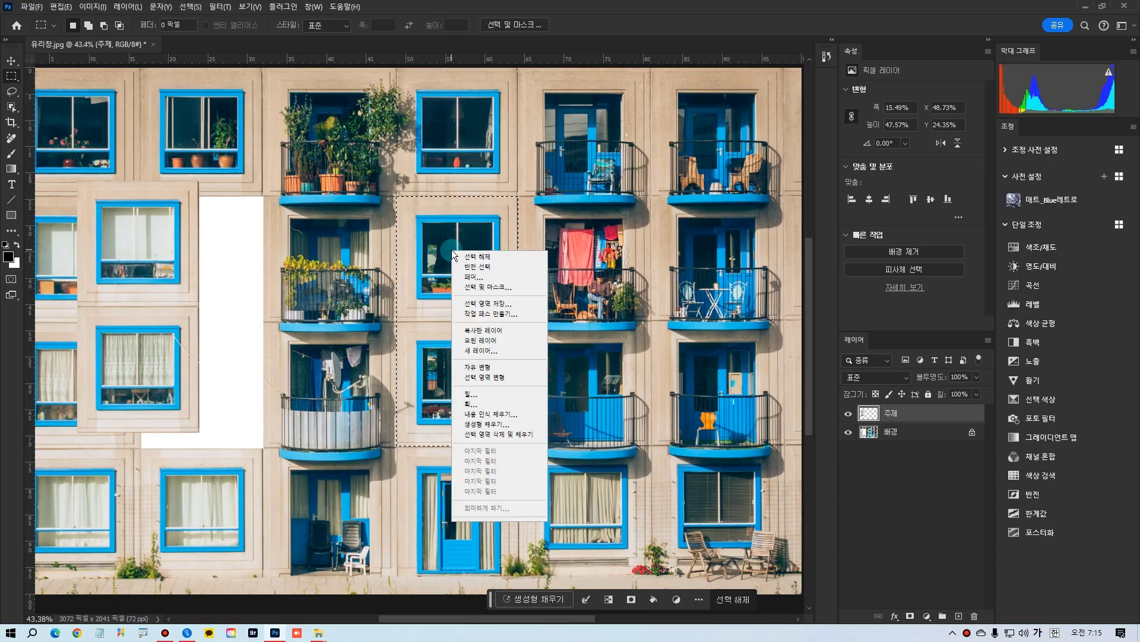
{"action": "left_click", "coordinate": [493, 336]}
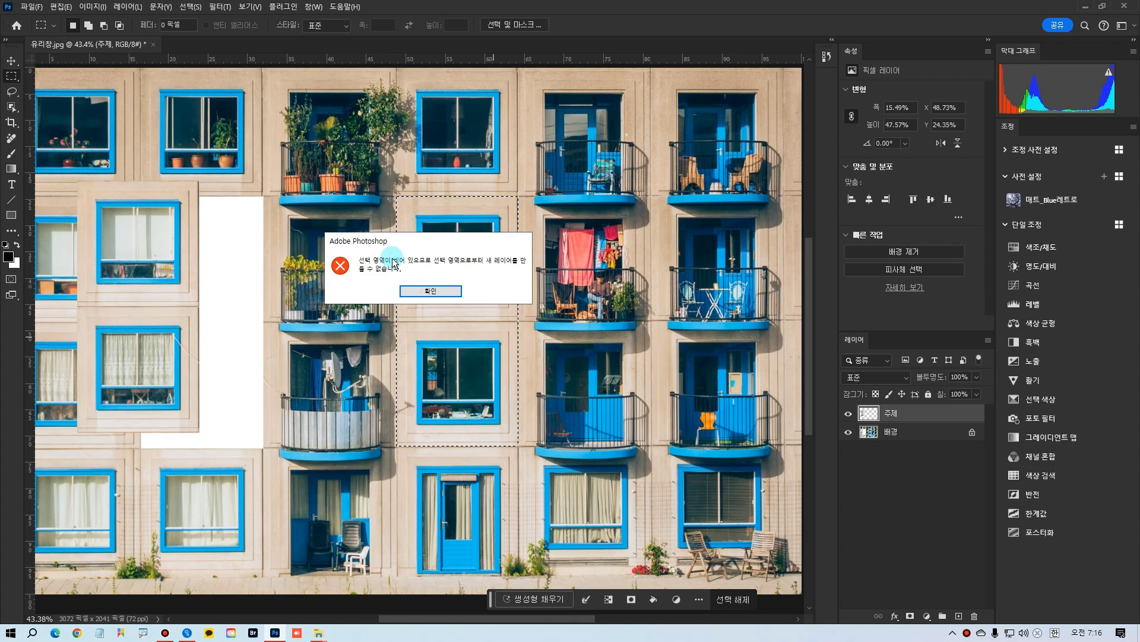
{"action": "left_click", "coordinate": [431, 291]}
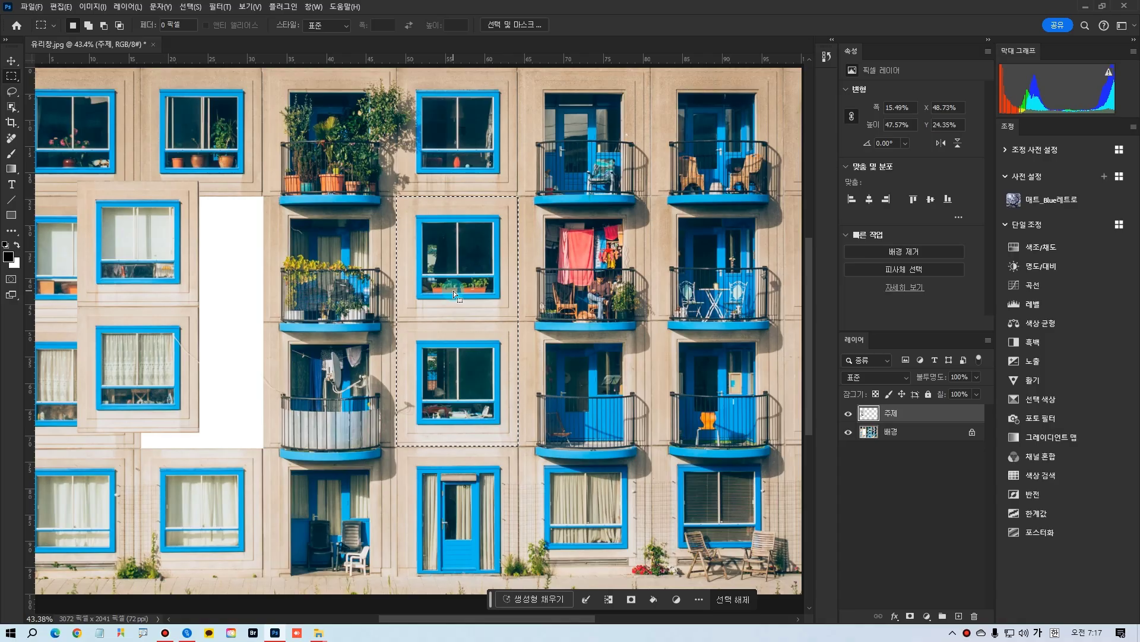
- Cut the fourth-column selection from the 배경 layer onto a new layer and move the piece up and left over the balconies
{"action": "left_click", "coordinate": [907, 438]}
{"action": "left_click", "coordinate": [411, 294]}
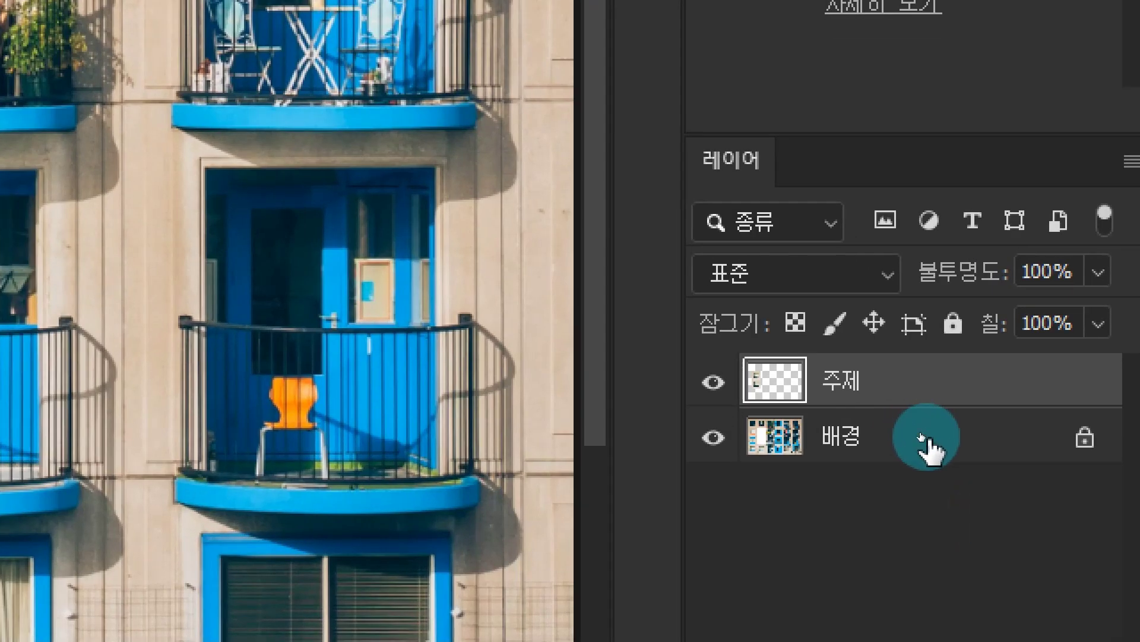
{"action": "left_click", "coordinate": [926, 440]}
{"action": "right_click", "coordinate": [453, 252]}
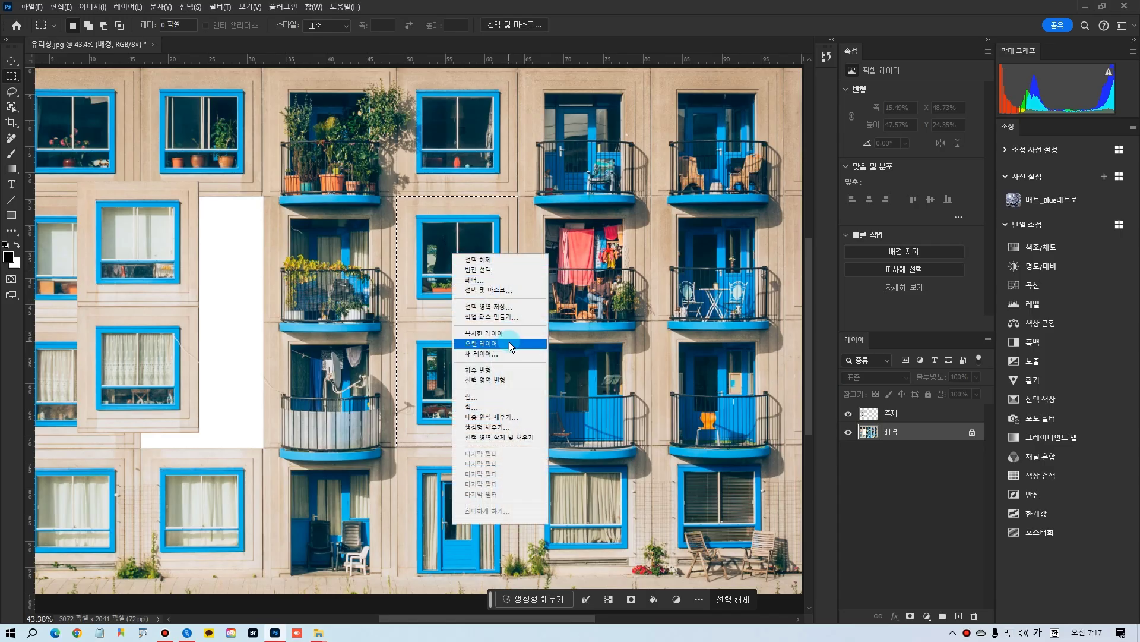
{"action": "left_click", "coordinate": [508, 343]}
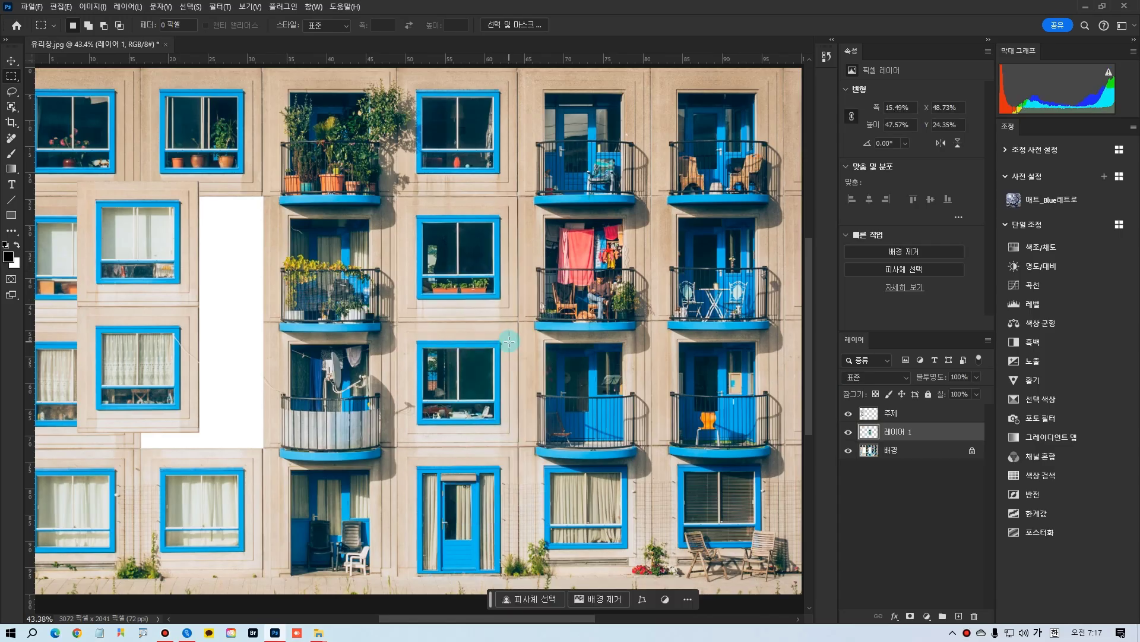
{"action": "left_click", "coordinate": [10, 61]}
{"action": "left_click_drag", "start_coordinate": [450, 275], "coordinate": [395, 291]}
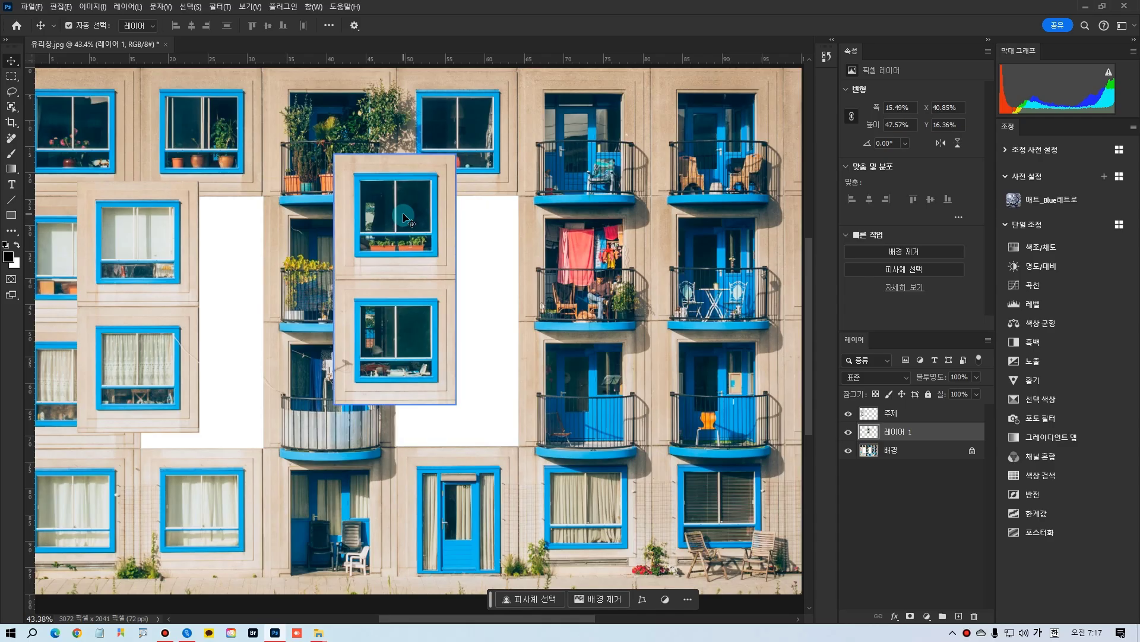
- Switch the active layer between 배경, 주제 and 레이어 1 to examine which part of the photo each one holds
{"action": "left_click", "coordinate": [910, 451]}
{"action": "key", "text": "ctrl"}
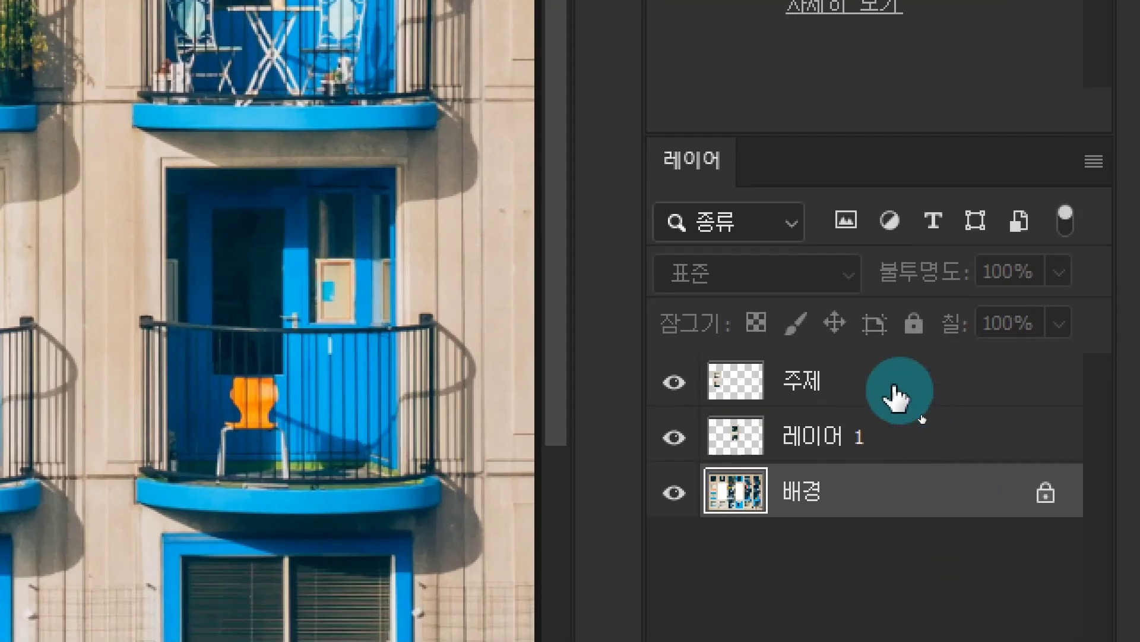
{"action": "left_click", "coordinate": [920, 418]}
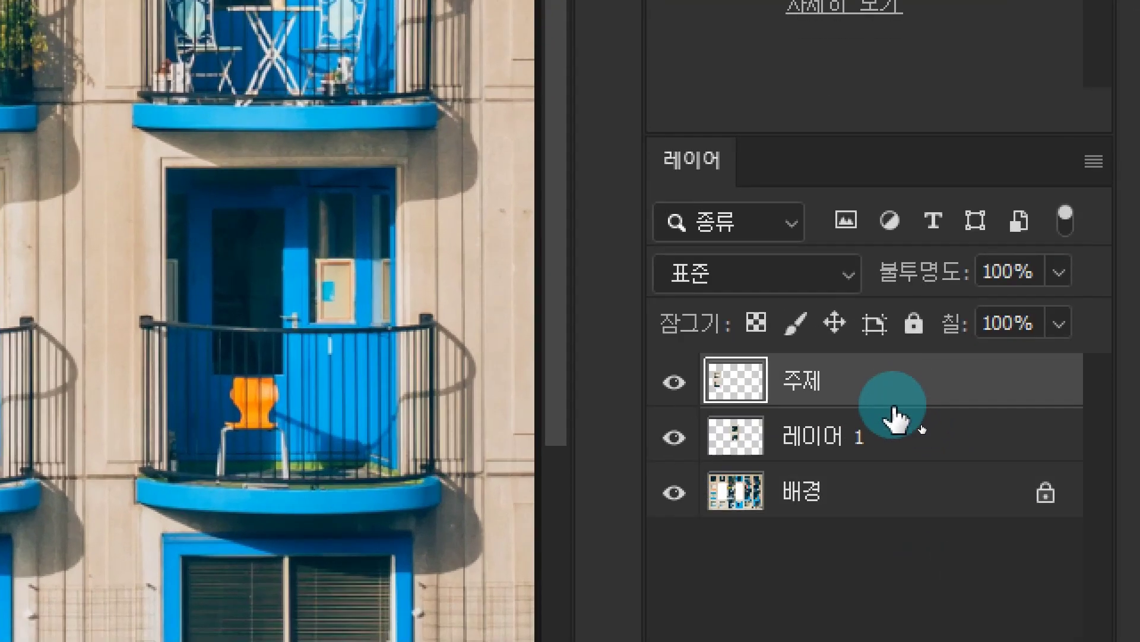
{"action": "left_click", "coordinate": [892, 439]}
{"action": "left_click", "coordinate": [903, 494]}
{"action": "left_click", "coordinate": [901, 441]}
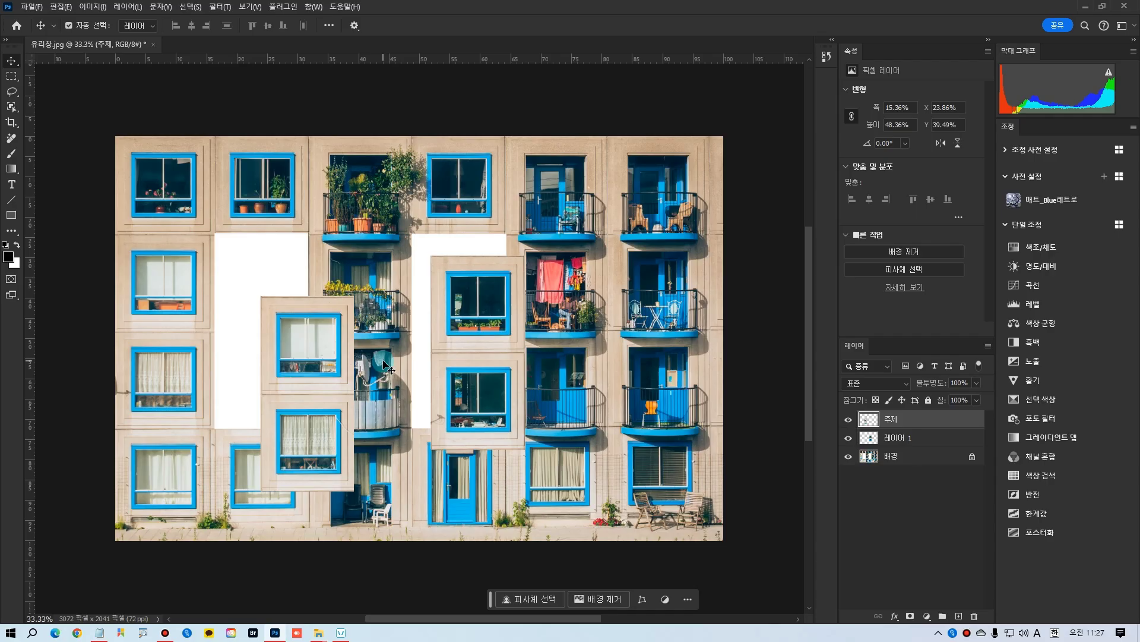
{"action": "left_click", "coordinate": [939, 442]}
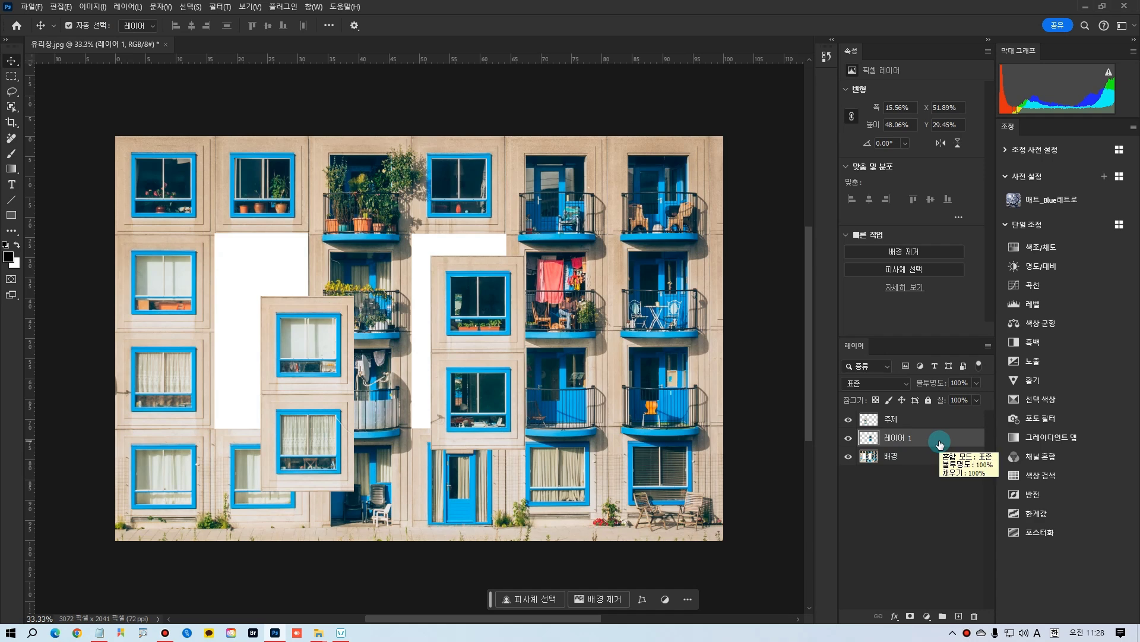
{"action": "left_click", "coordinate": [920, 457]}
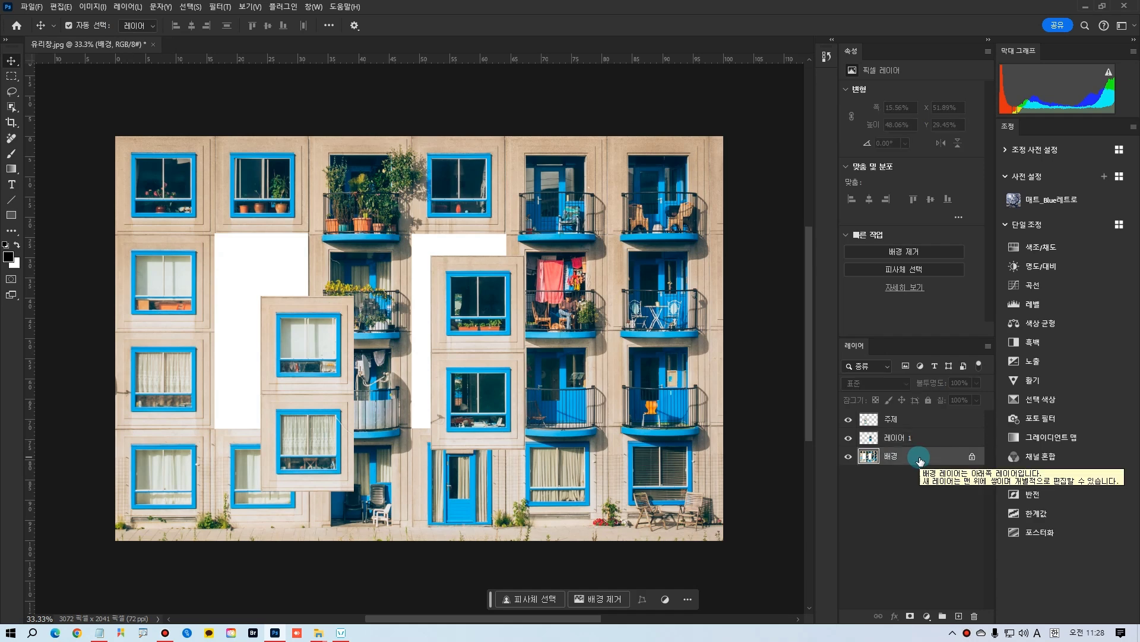
{"action": "left_click", "coordinate": [934, 439]}
{"action": "left_click", "coordinate": [934, 420]}
{"action": "left_click", "coordinate": [935, 438]}
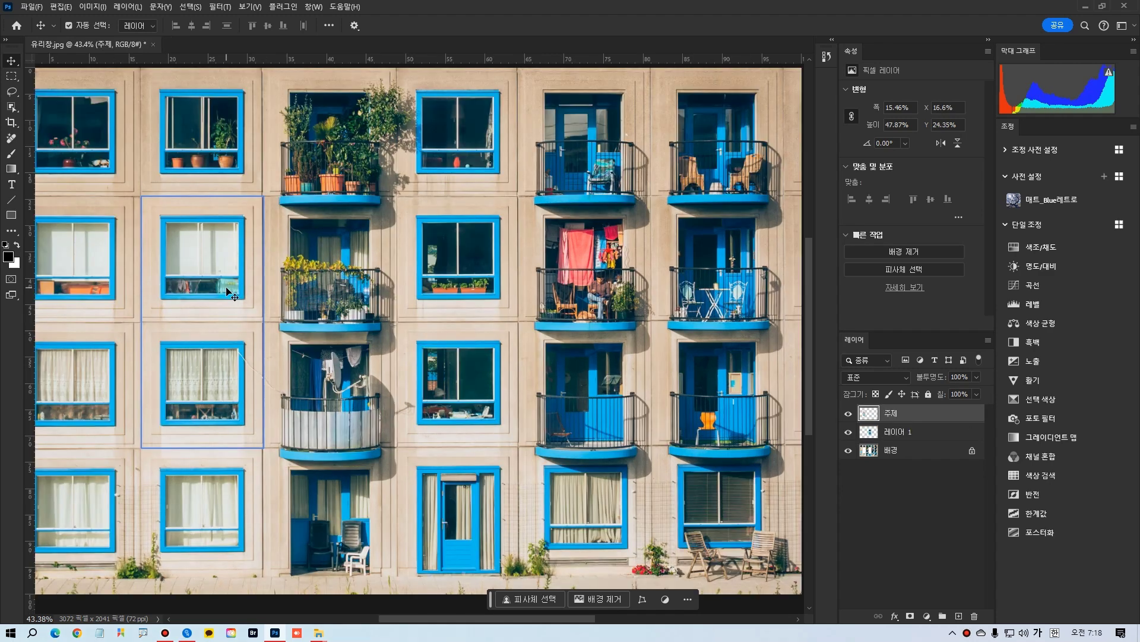
- Move the 주제 window piece up and left and the 레이어 1 window piece down and left, away from their original places
{"action": "left_click_drag", "start_coordinate": [220, 287], "coordinate": [171, 213]}
{"action": "left_click", "coordinate": [451, 244]}
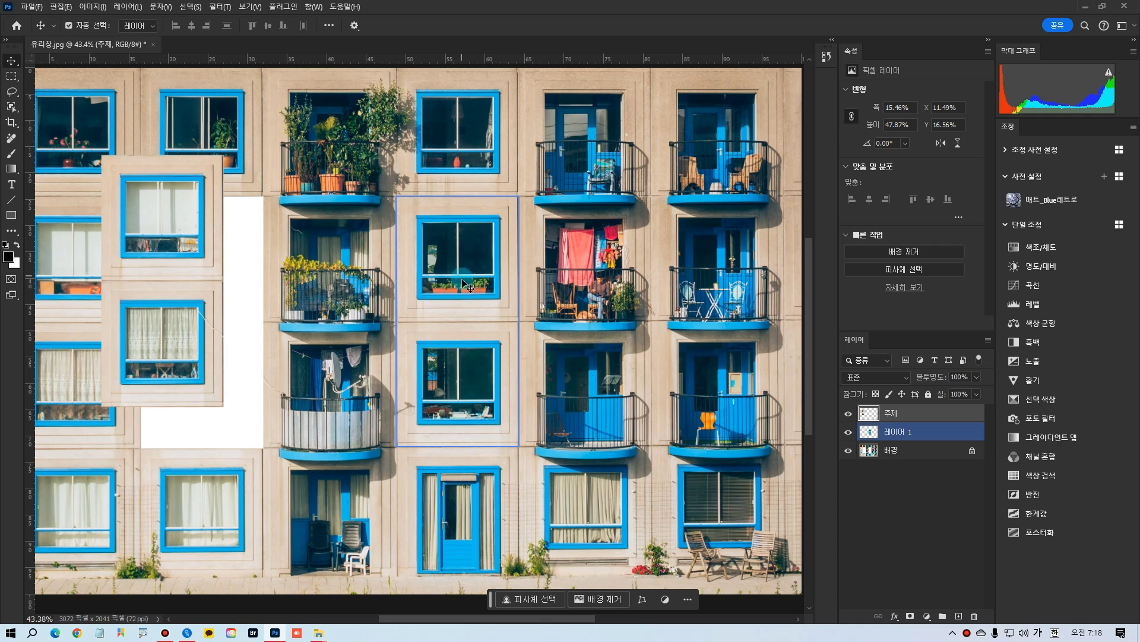
{"action": "left_click_drag", "start_coordinate": [465, 290], "coordinate": [397, 345]}
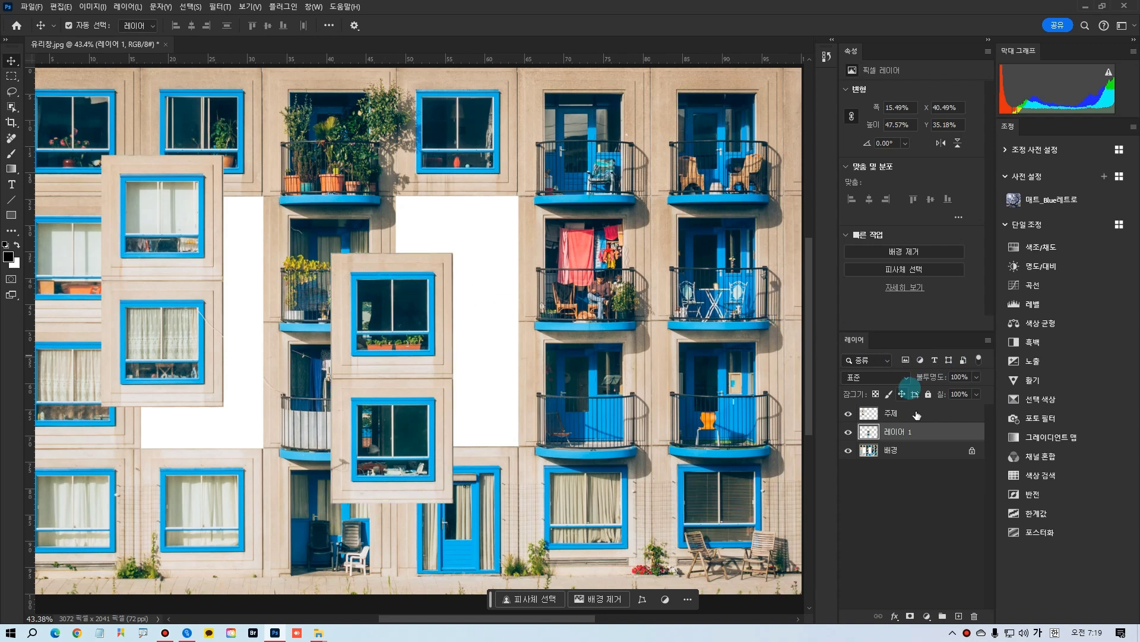
- Move the 주제 window piece right into the fourth column so it overlaps the 레이어 1 piece
{"action": "left_click", "coordinate": [175, 206]}
{"action": "left_click_drag", "start_coordinate": [166, 199], "coordinate": [479, 207]}
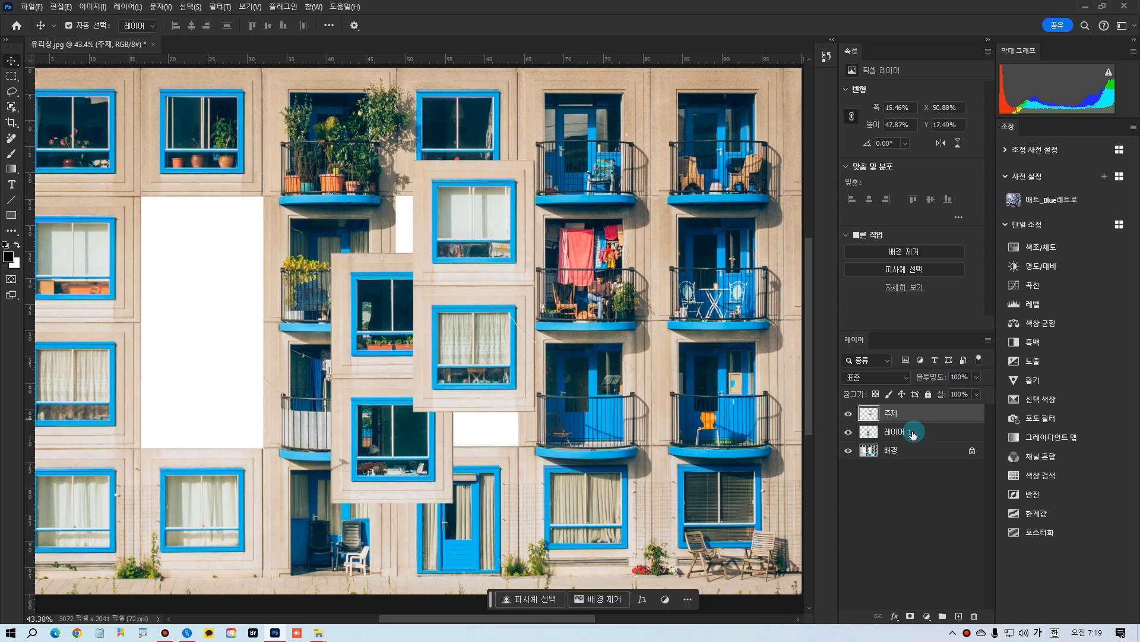
{"action": "mouse_move", "coordinate": [470, 290]}
{"action": "left_mouse_down"}
{"action": "mouse_move", "coordinate": [463, 350]}
{"action": "mouse_move", "coordinate": [456, 278]}
{"action": "left_mouse_up"}
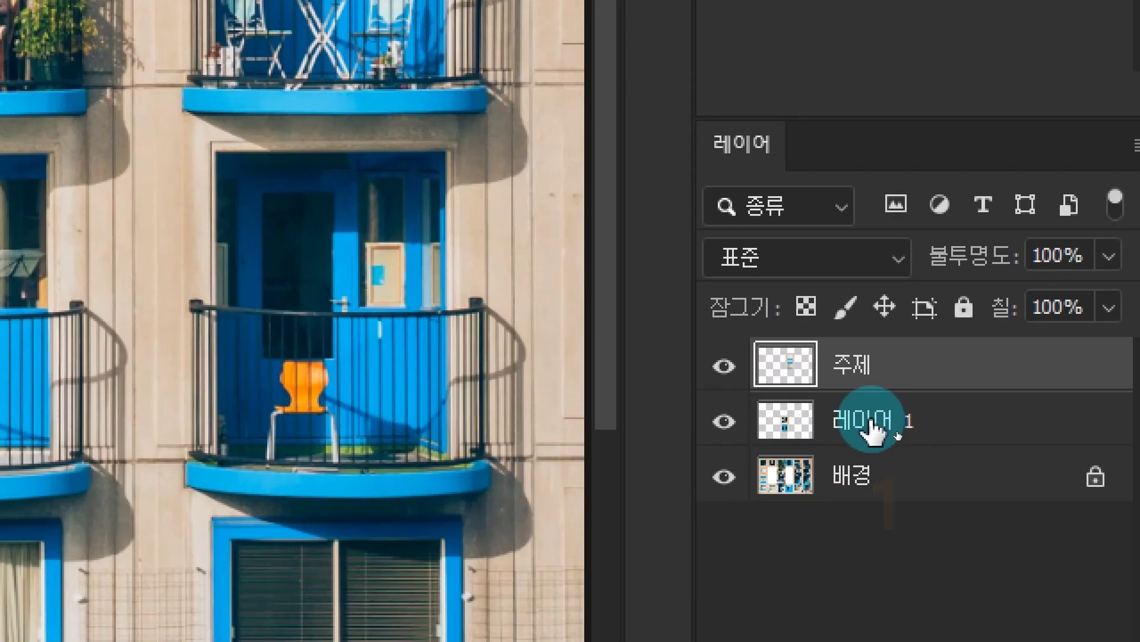
- Rename the 레이어 1 layer as 2번 레이어
{"action": "double_click", "coordinate": [898, 431]}
{"action": "type", "text": "2번"}
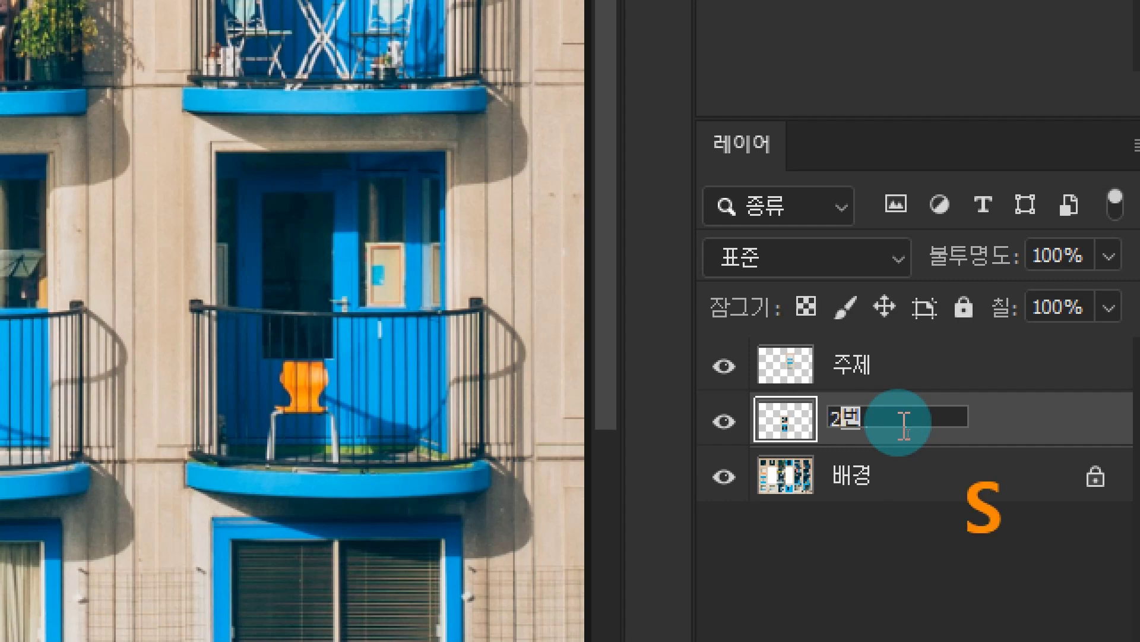
{"action": "type", "text": " 레이어"}
{"action": "key", "text": "Return"}
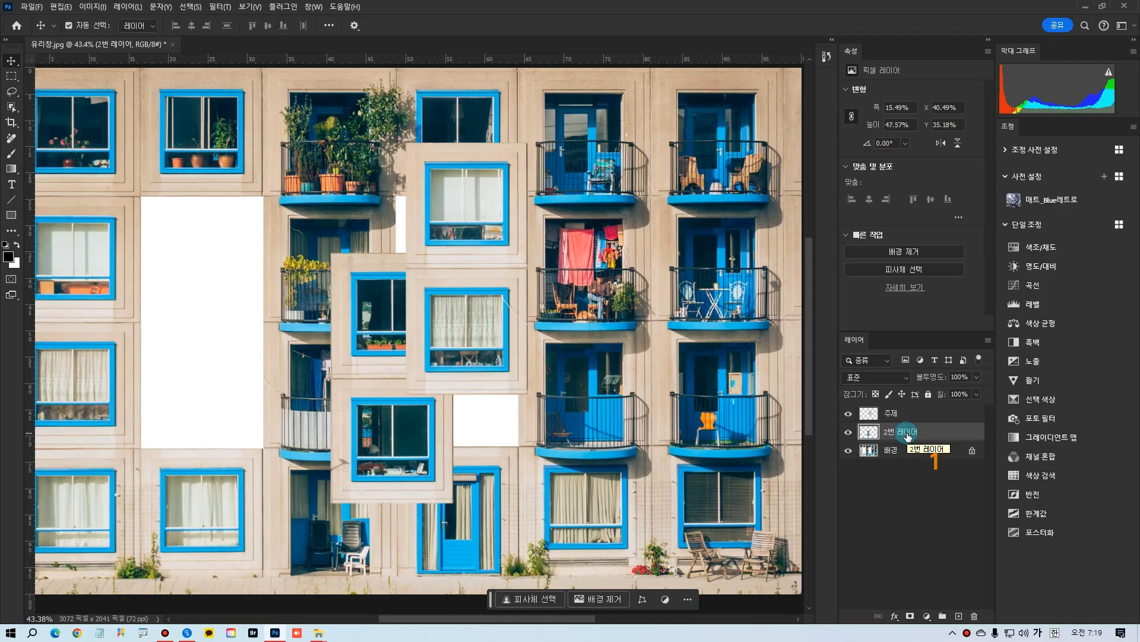
- Reposition the 주제 and 2번 레이어 window pieces, with 주제 overlapping the left part of the upper 2번 레이어 window
{"action": "mouse_move", "coordinate": [469, 273]}
{"action": "left_mouse_down"}
{"action": "mouse_move", "coordinate": [486, 250]}
{"action": "mouse_move", "coordinate": [458, 263]}
{"action": "left_mouse_up"}
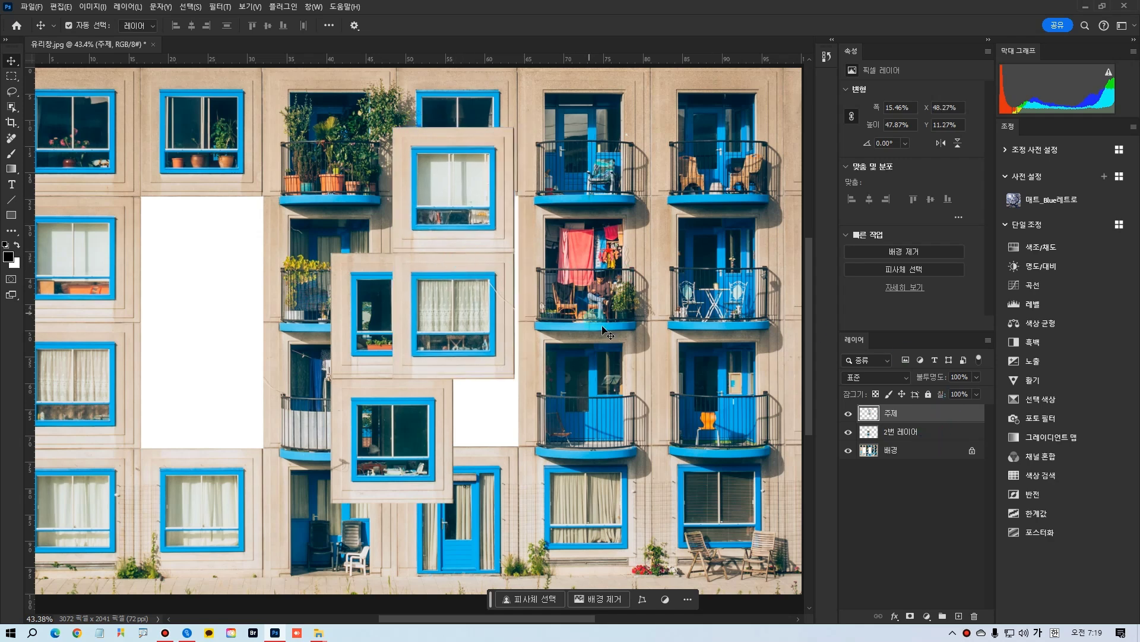
{"action": "left_click_drag", "start_coordinate": [465, 294], "coordinate": [486, 272]}
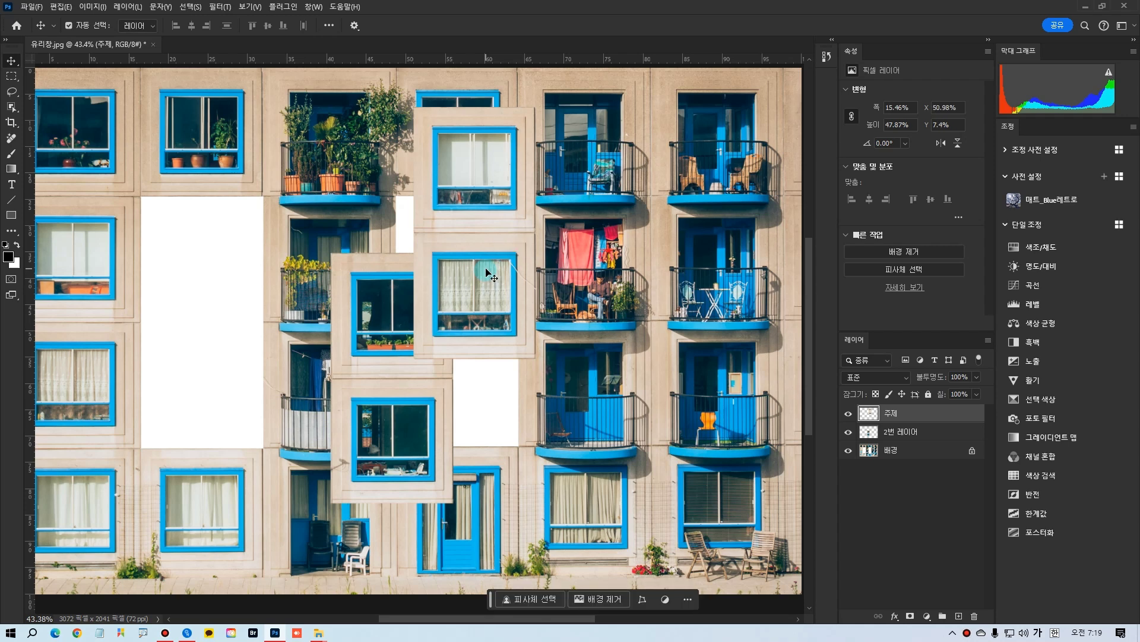
{"action": "left_click_drag", "start_coordinate": [382, 389], "coordinate": [396, 416]}
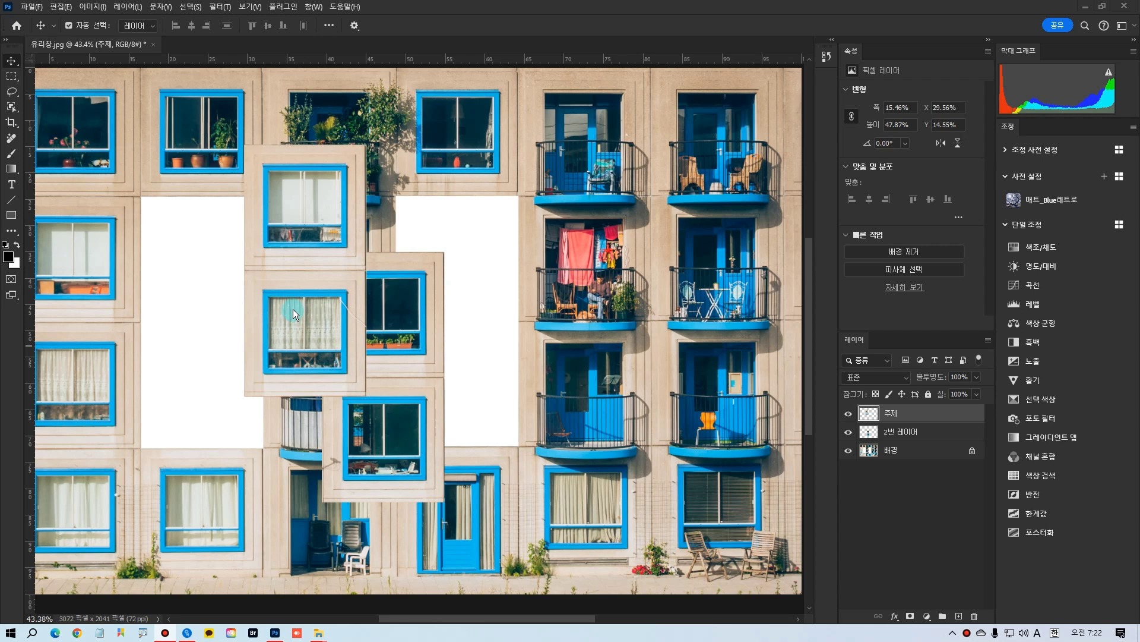
{"action": "left_click", "coordinate": [293, 309]}
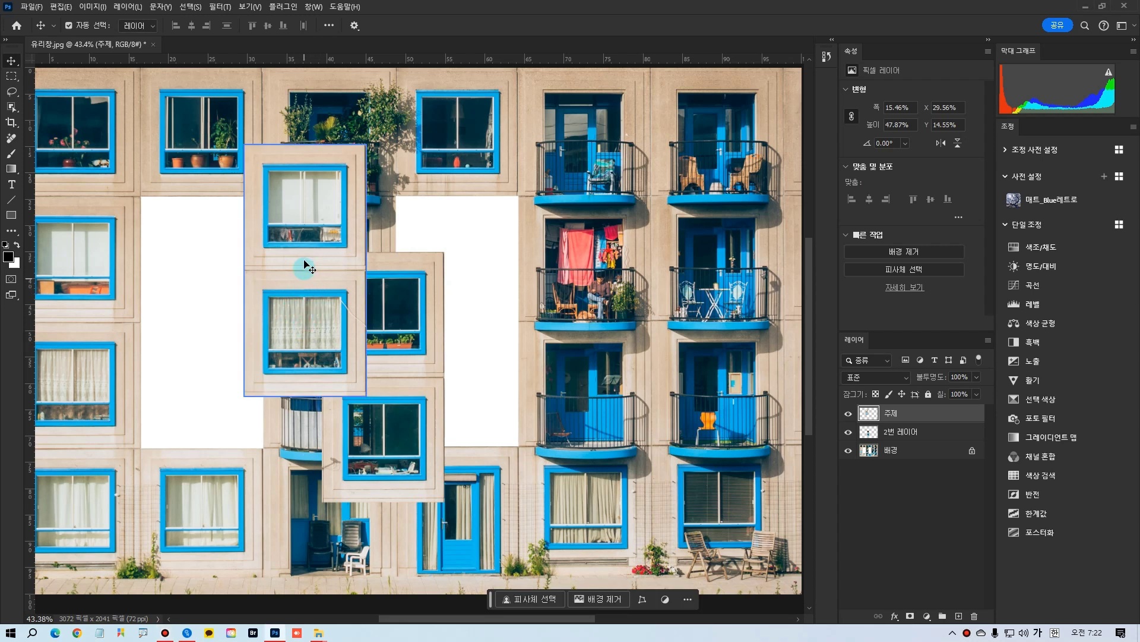